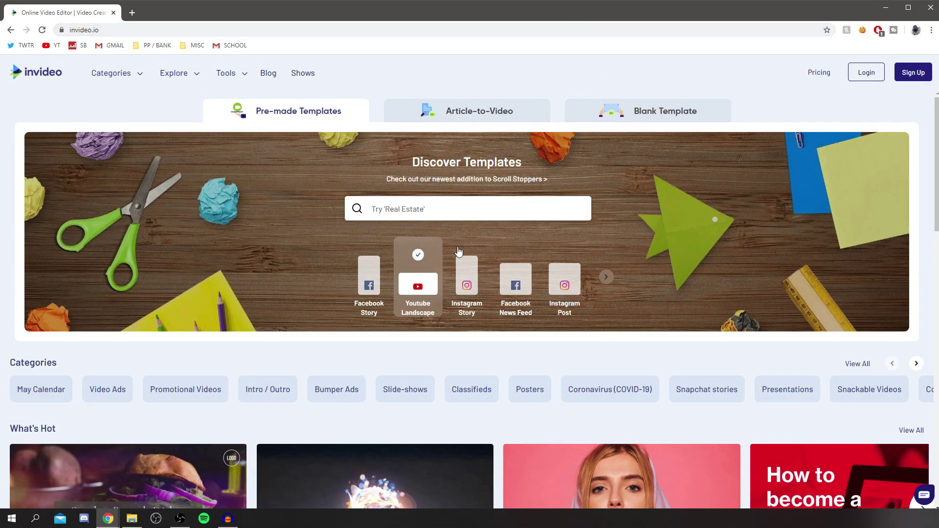
Sign up for a free account and review the yearly plans: Business $10, Unlimited $30
click(919, 72)
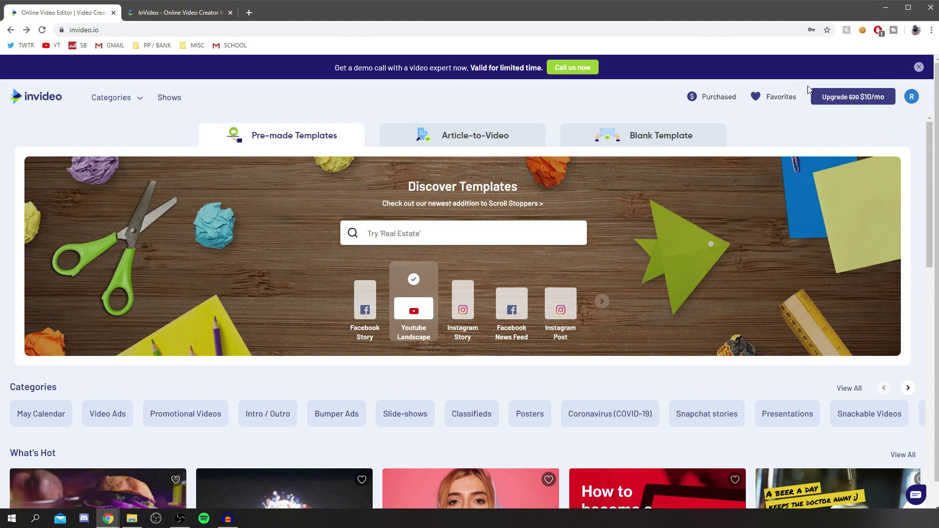
click(841, 95)
scroll(502, 250, down, 2)
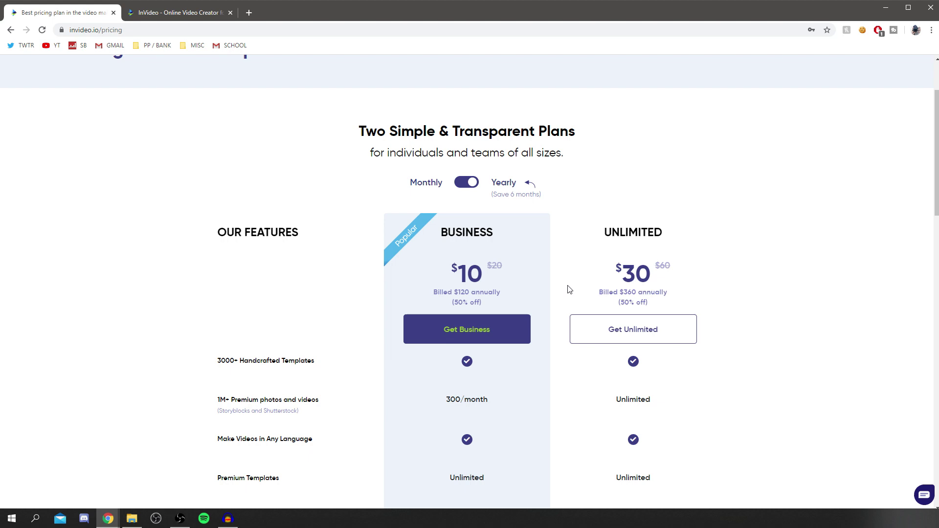
scroll(489, 283, down, 3)
scroll(557, 372, up, 5)
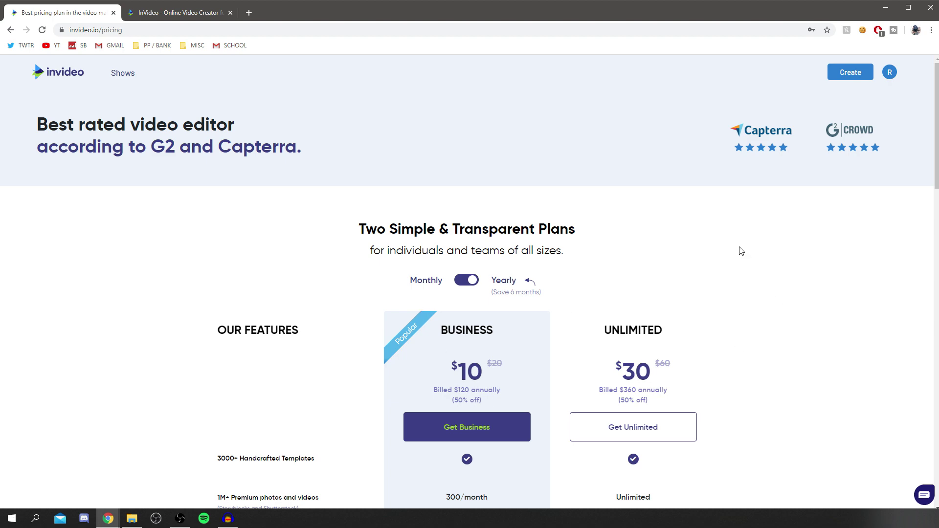
key(ctrl+w)
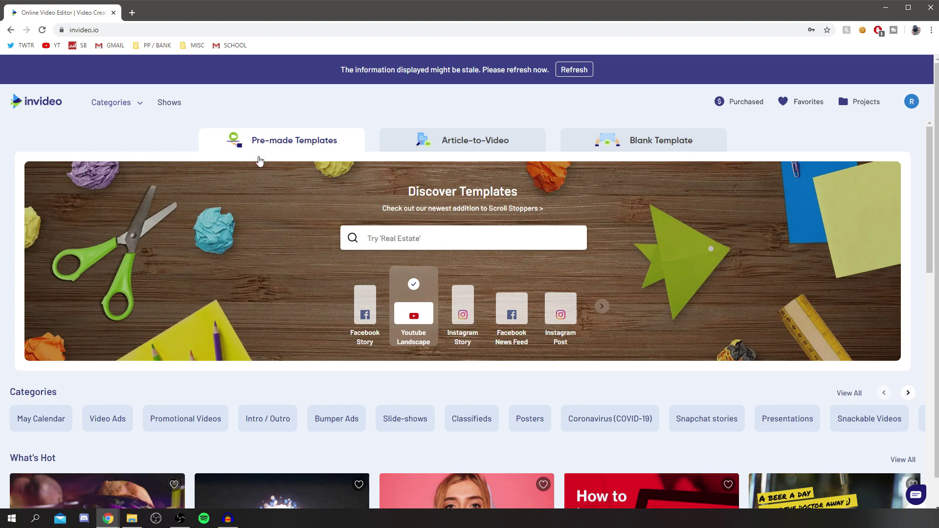
Scroll through the Article-to-Video templates, then show the Blank Template sizes with Wide 16:9
scroll(441, 312, down, 5)
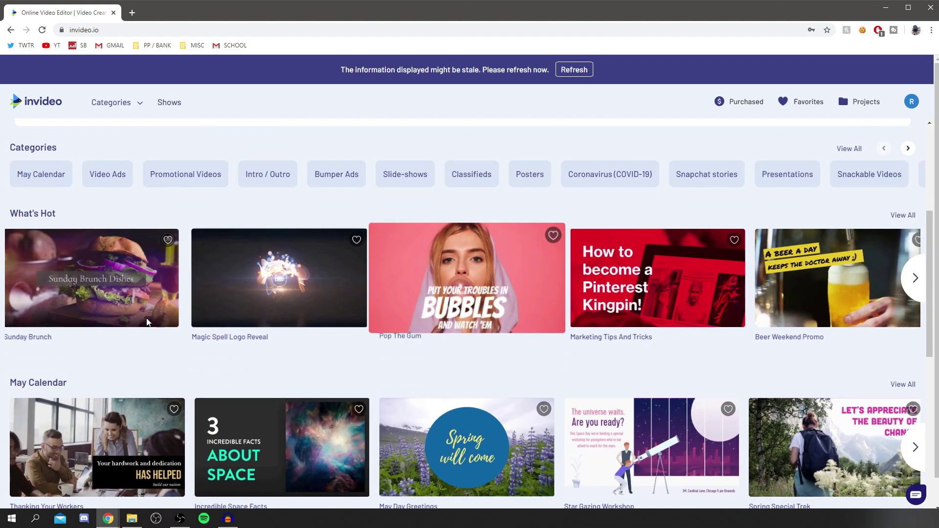
scroll(339, 314, up, 5)
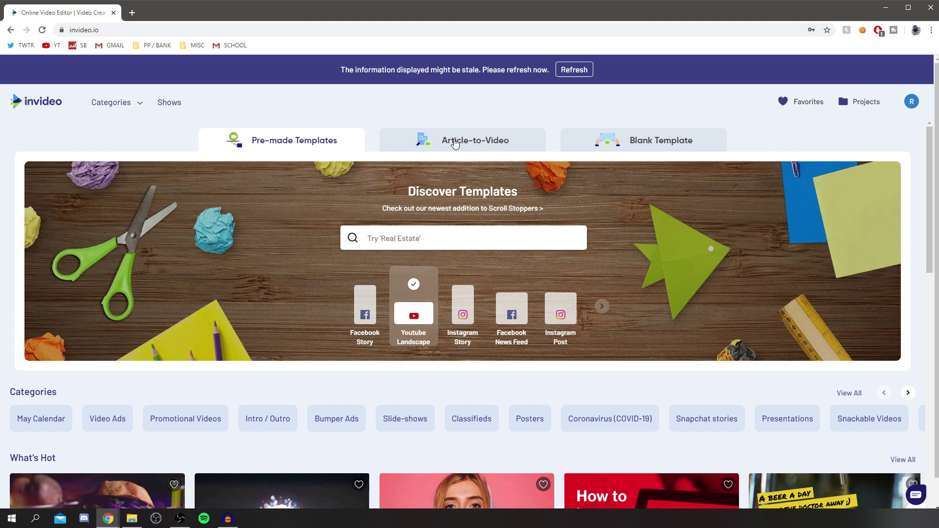
click(455, 143)
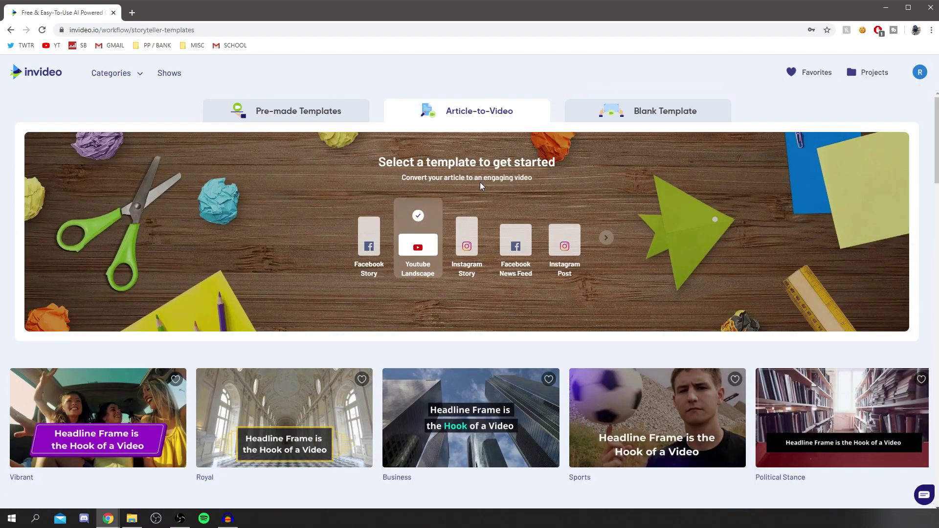
scroll(480, 185, down, 1)
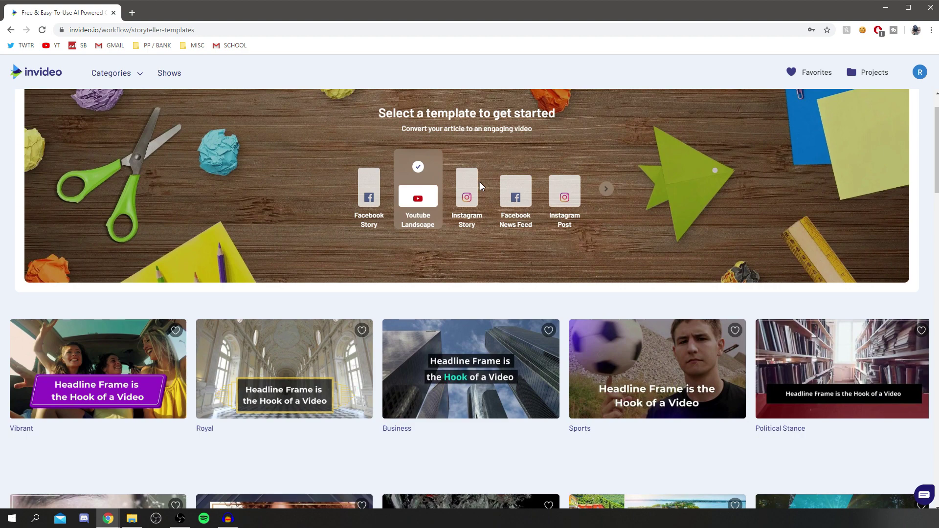
scroll(500, 242, up, 1)
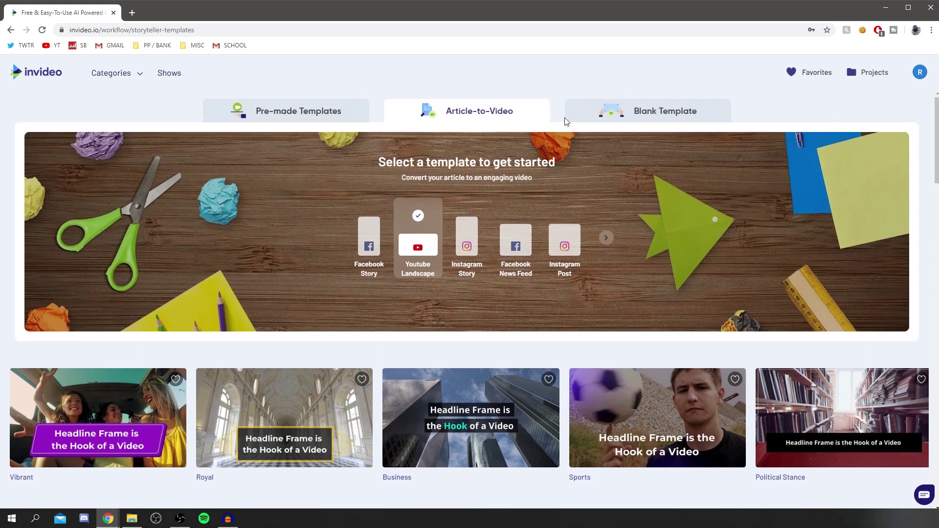
click(620, 116)
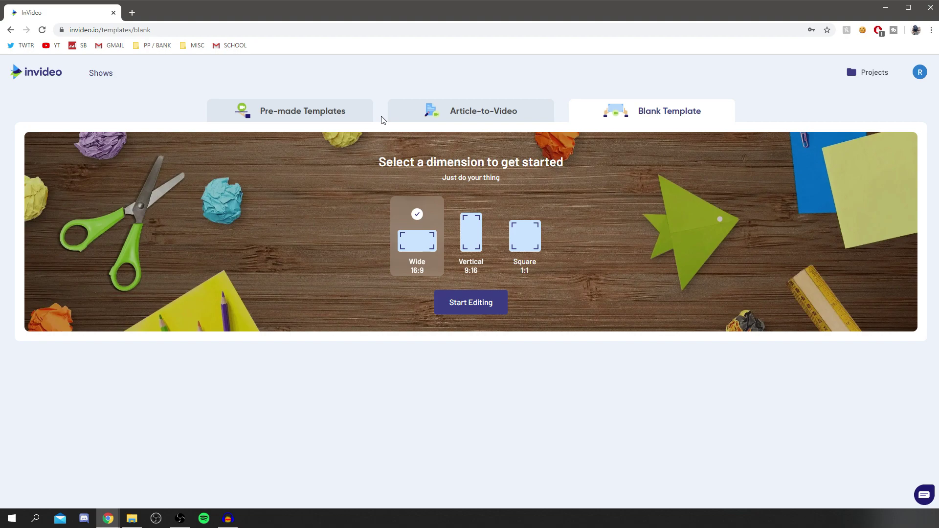
Scroll the Pre-made Templates gallery and open the Incredible Space Facts template card
click(364, 113)
scroll(342, 262, down, 2)
scroll(341, 263, down, 6)
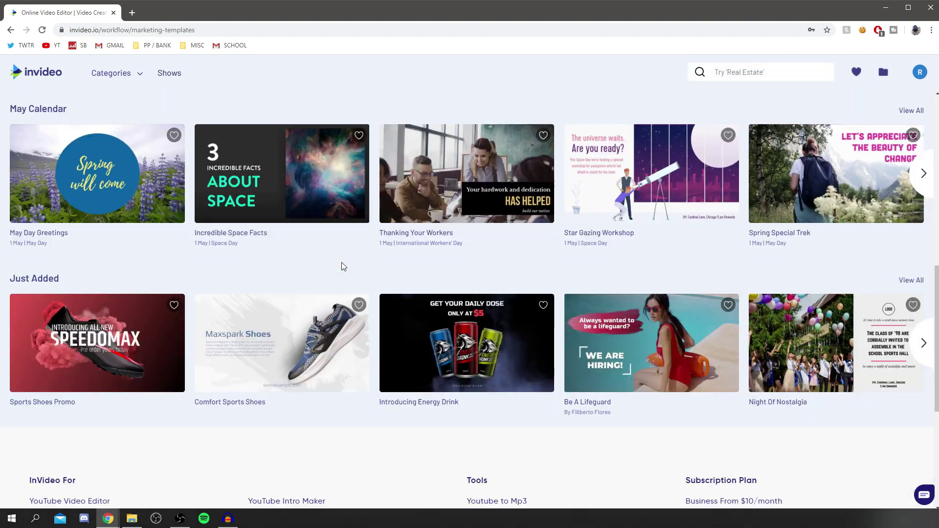
scroll(262, 338, up, 5)
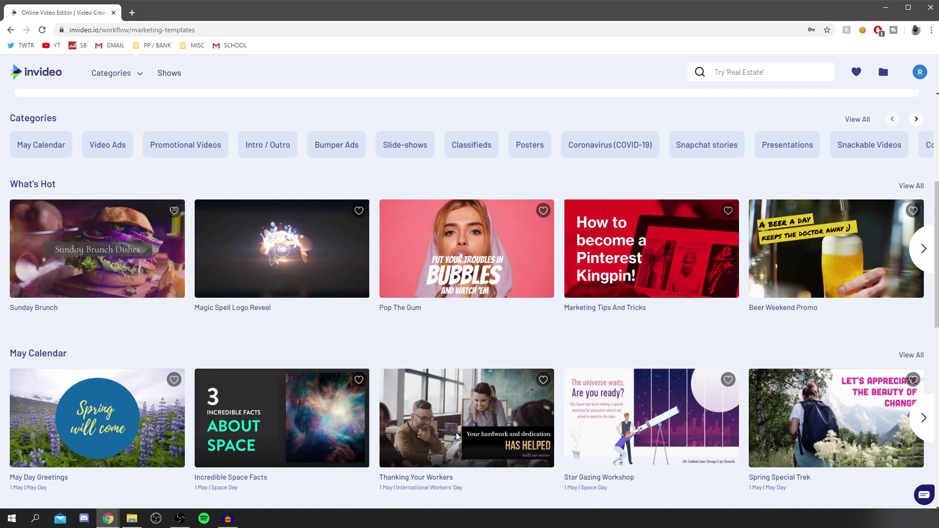
scroll(694, 384, down, 4)
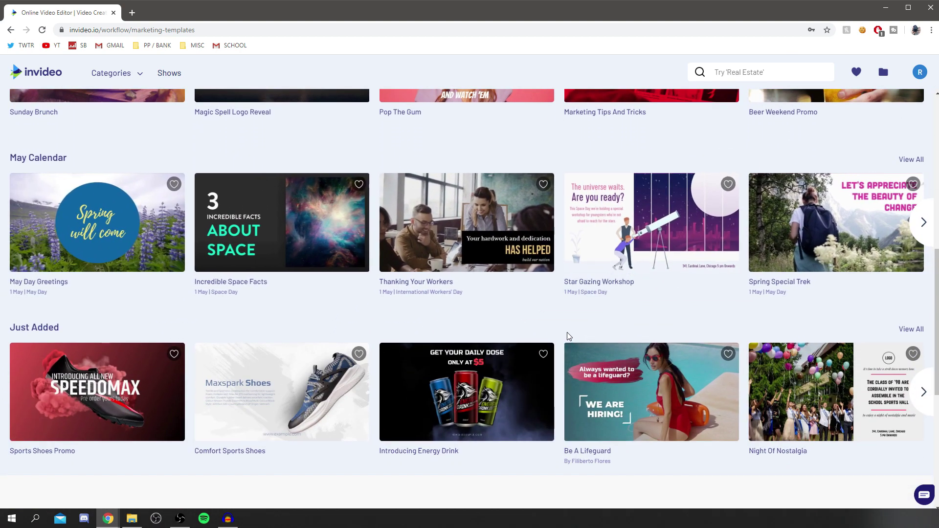
scroll(562, 336, up, 4)
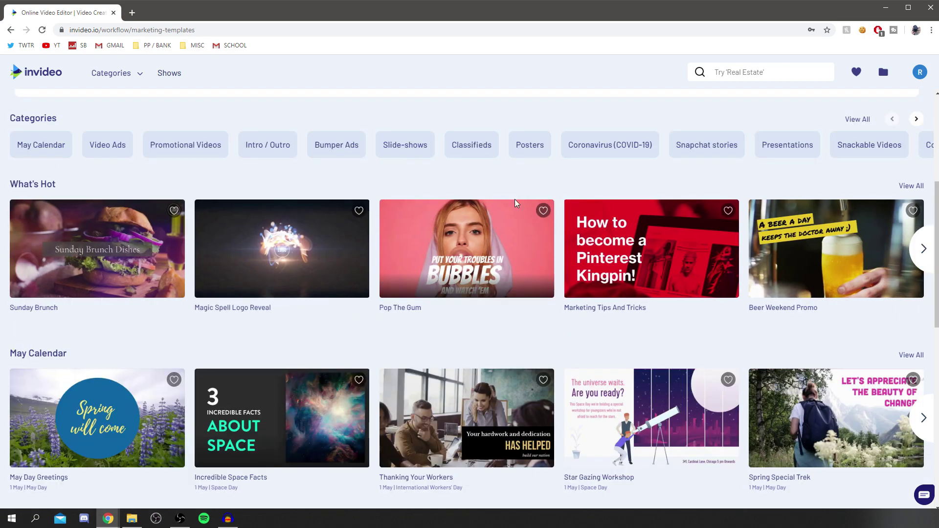
mouse_move(274, 455)
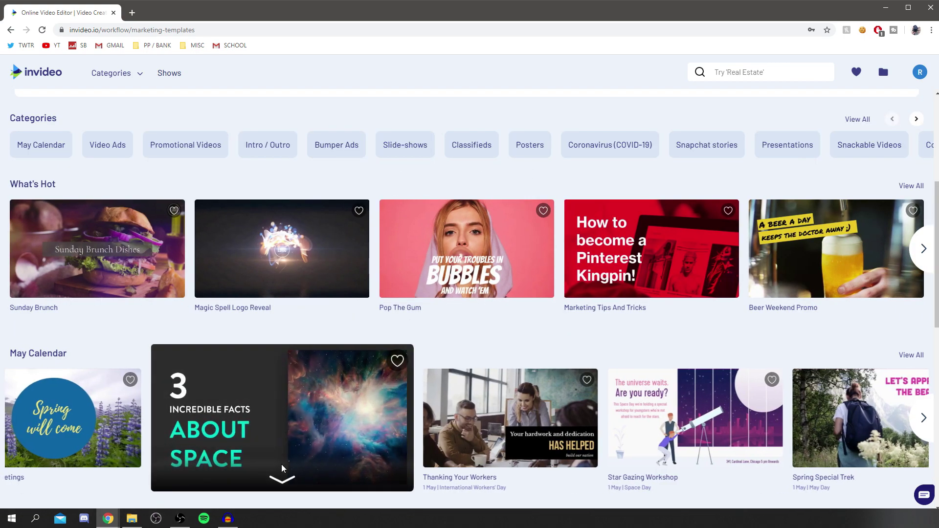
mouse_move(248, 278)
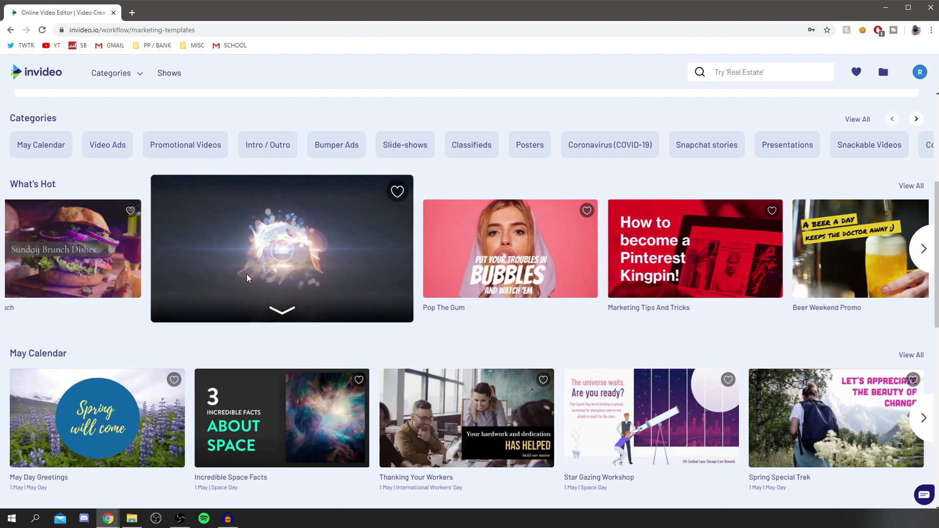
key(XF86AudioLowerVolume)
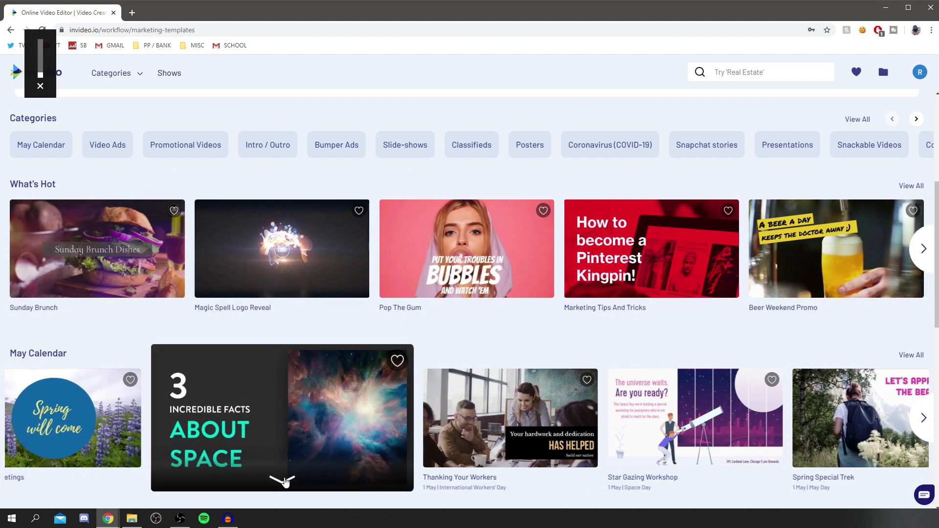
click(280, 479)
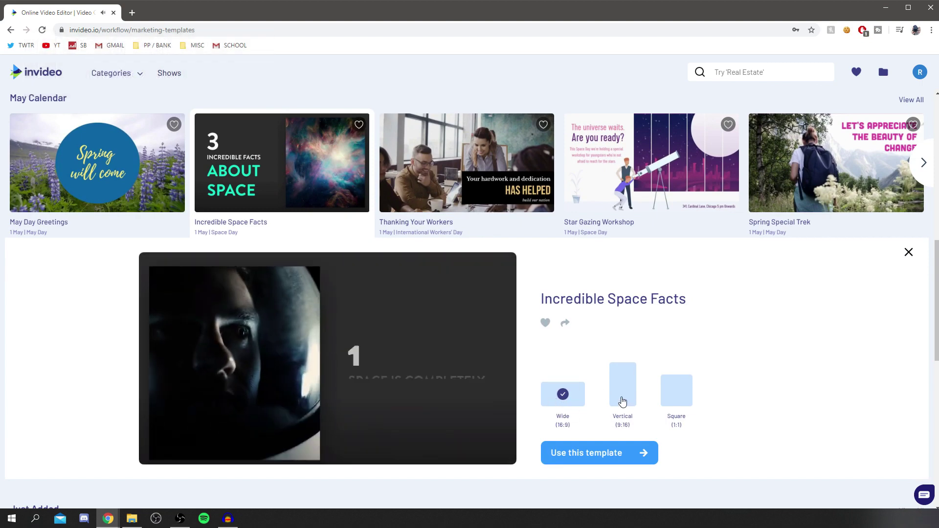
Preview Space Facts in Vertical 9:16, Square 1:1 and Wide 16:9, then use it at 16:9
click(622, 400)
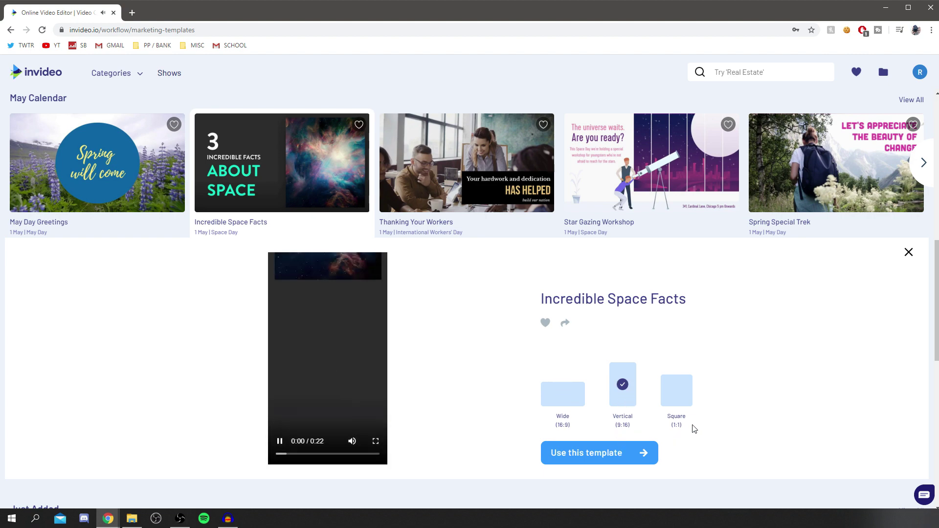
click(682, 395)
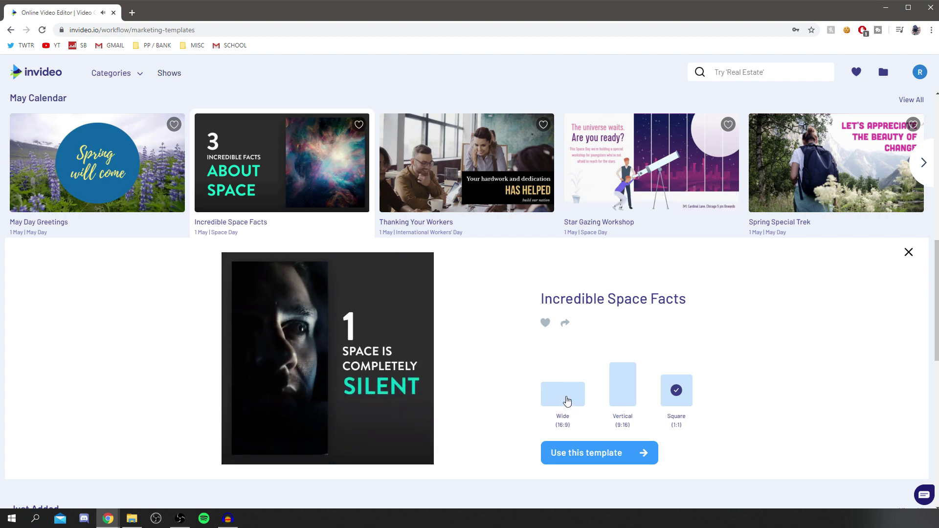
click(564, 397)
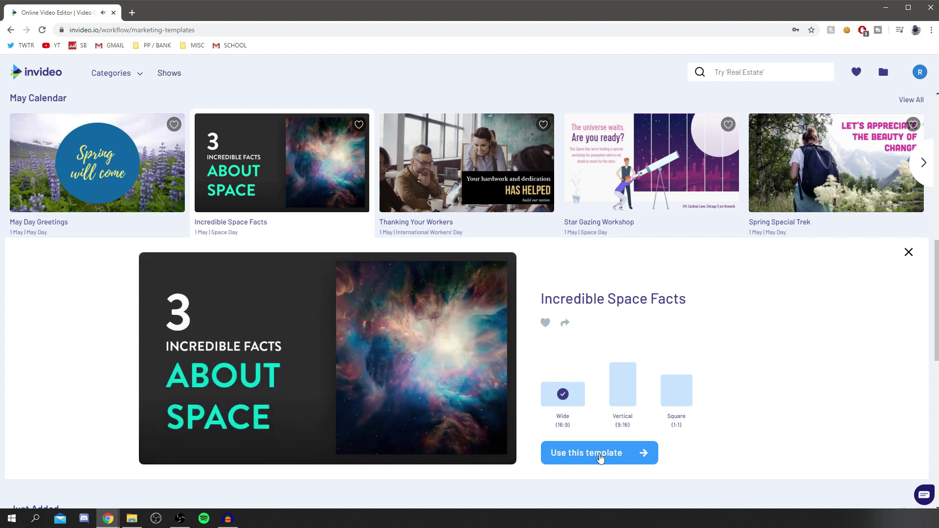
click(600, 458)
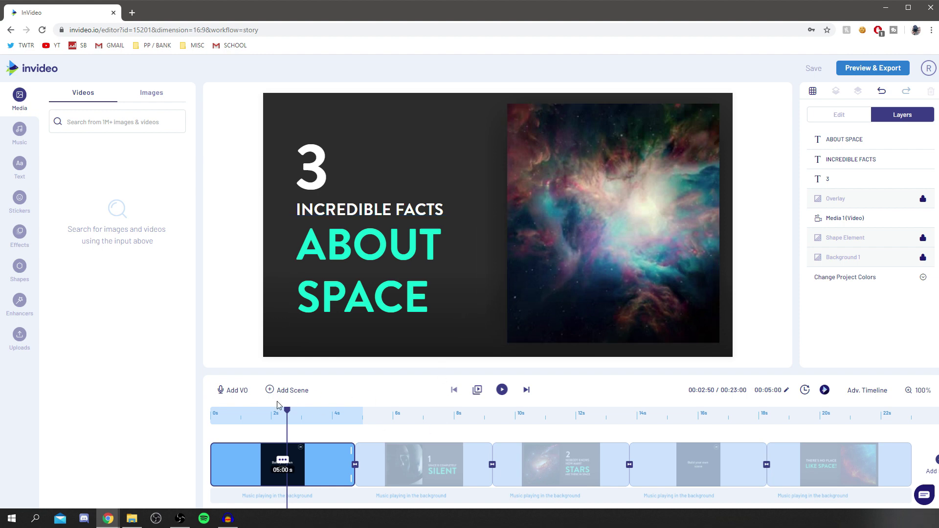
Scrub through the five scenes and select the final 'THERE'S NO PLACE LIKE SPACE!' scene
drag(288, 416, 576, 412)
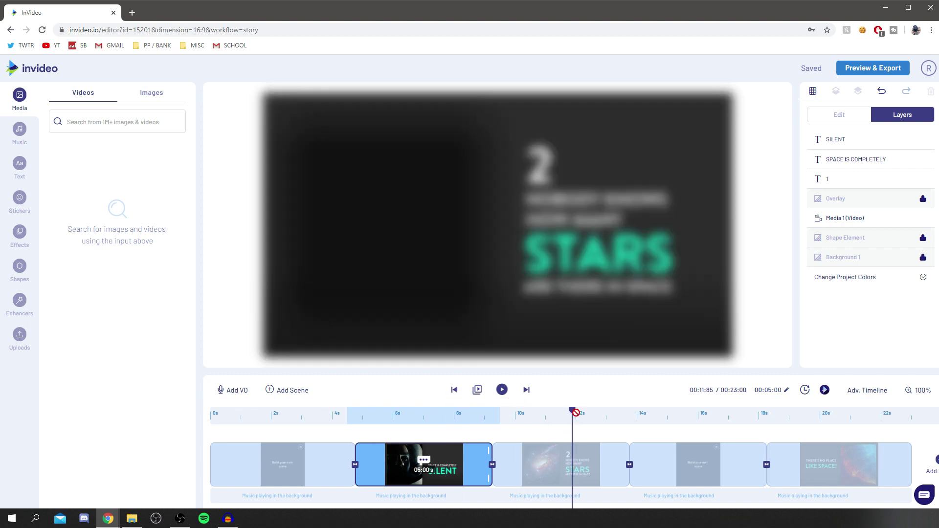
drag(479, 415, 669, 426)
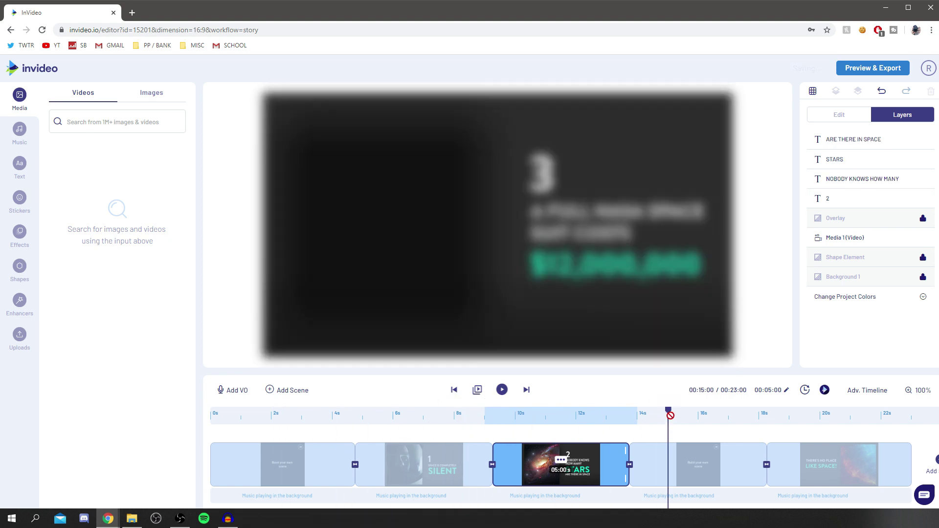
click(794, 417)
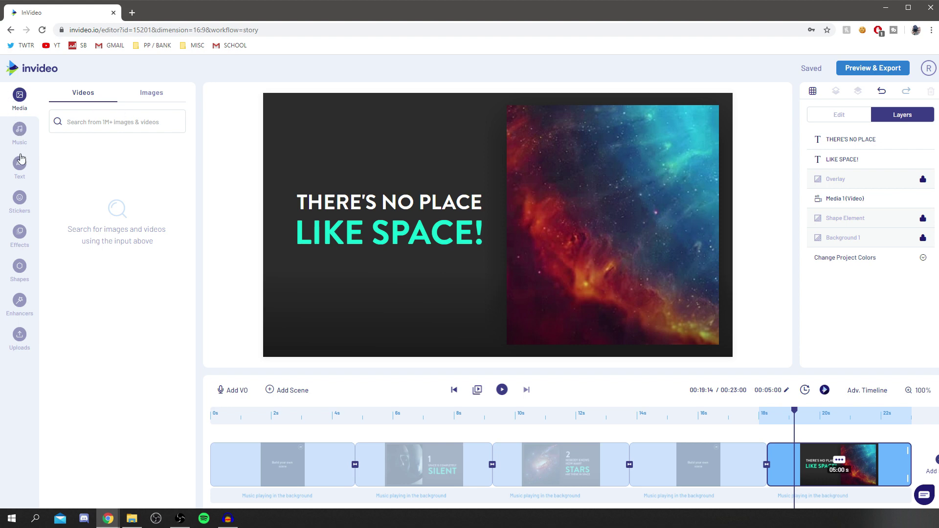
Browse the sidebar libraries: images, videos, music, text, stickers, effects, shapes and enhancers
click(134, 96)
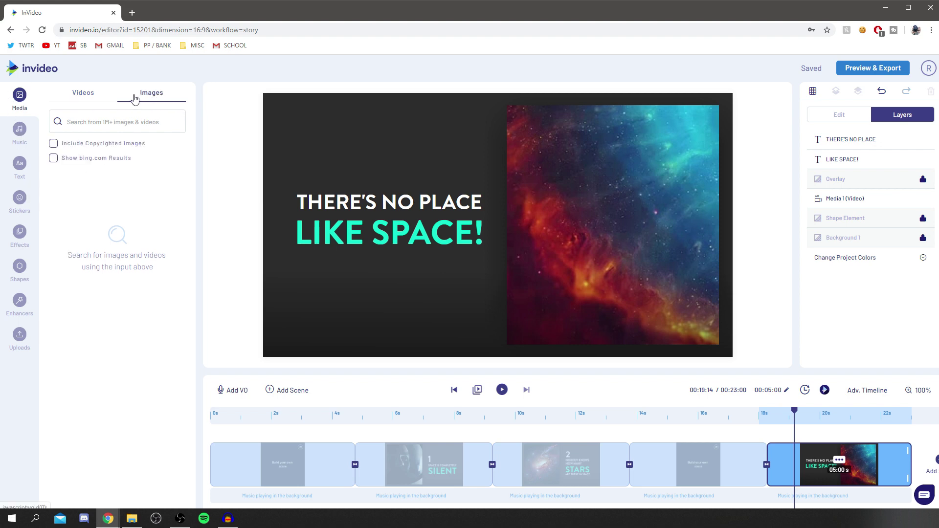
click(69, 95)
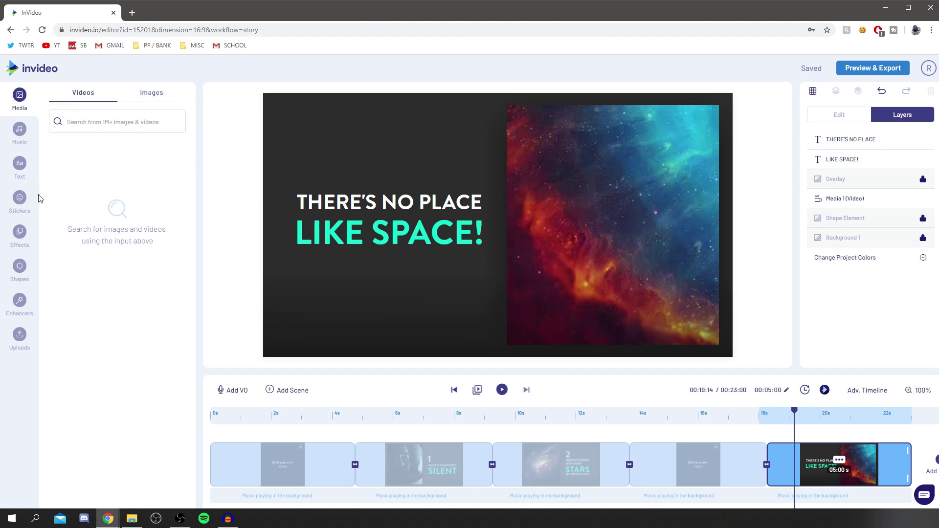
click(20, 130)
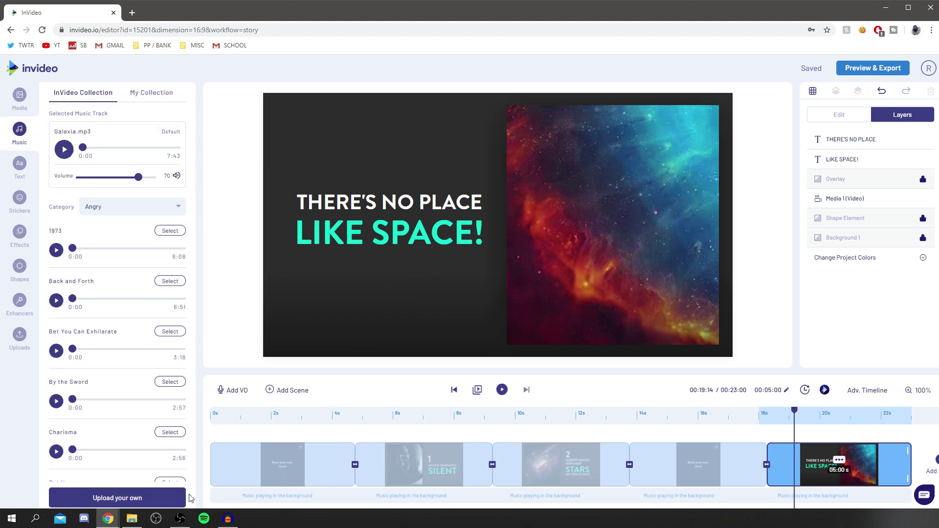
click(14, 169)
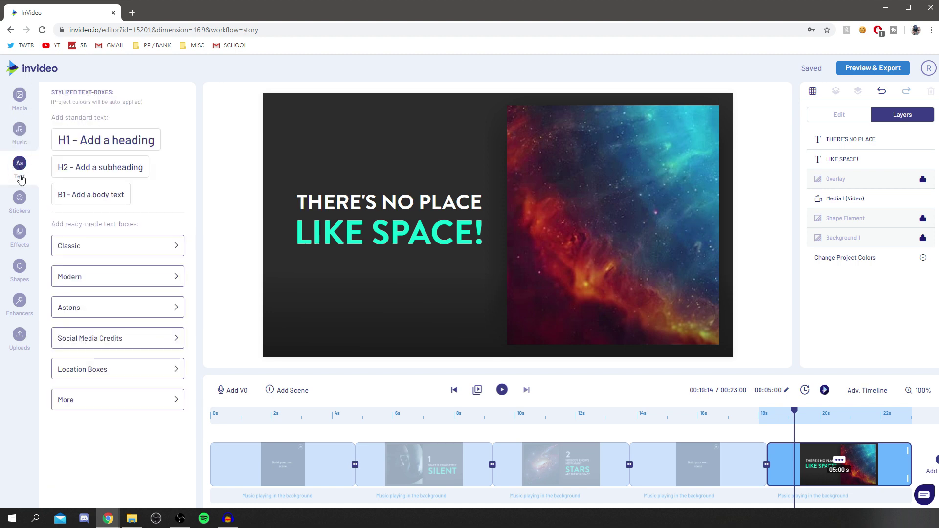
click(14, 205)
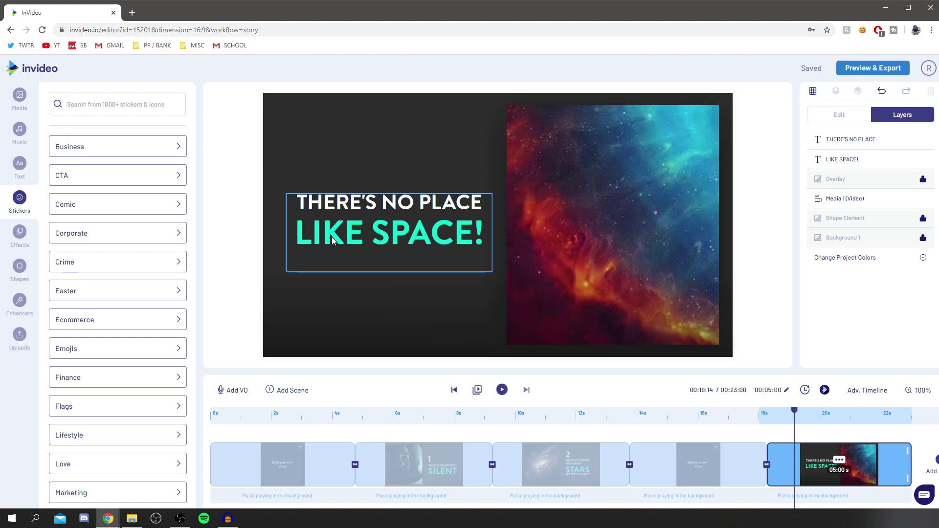
click(20, 236)
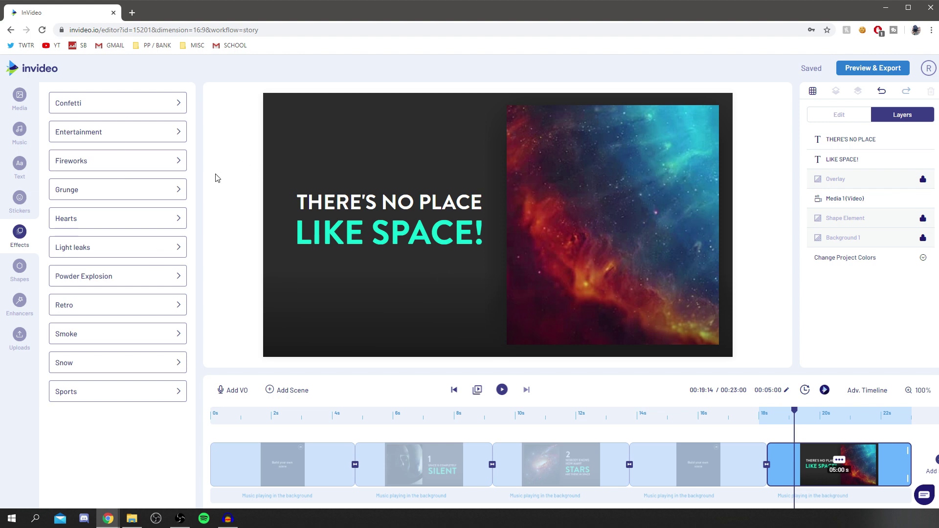
click(27, 275)
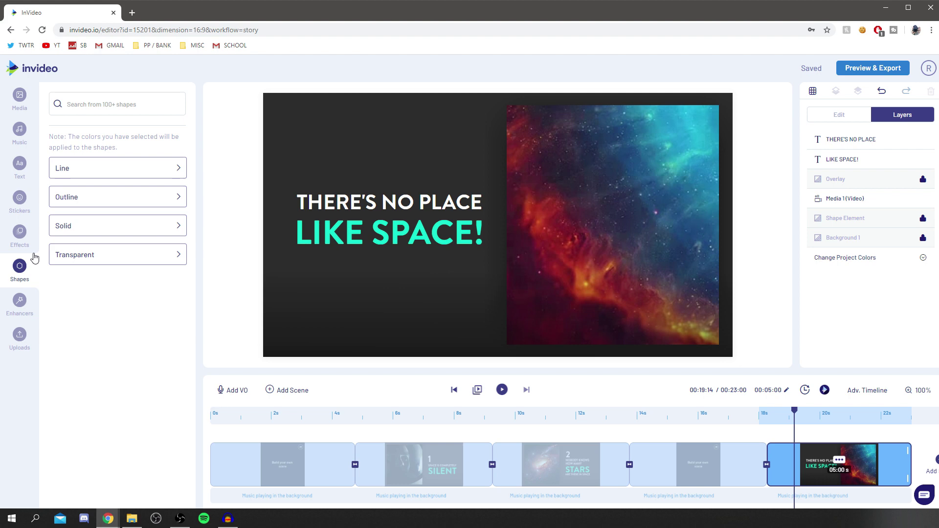
click(18, 304)
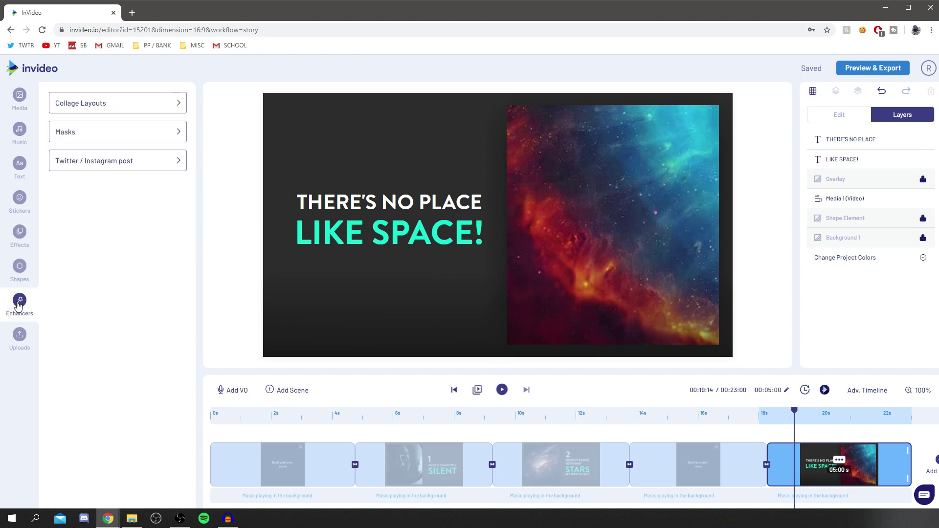
Delete every audio file from Uploads, then return to the Media search panel
click(20, 345)
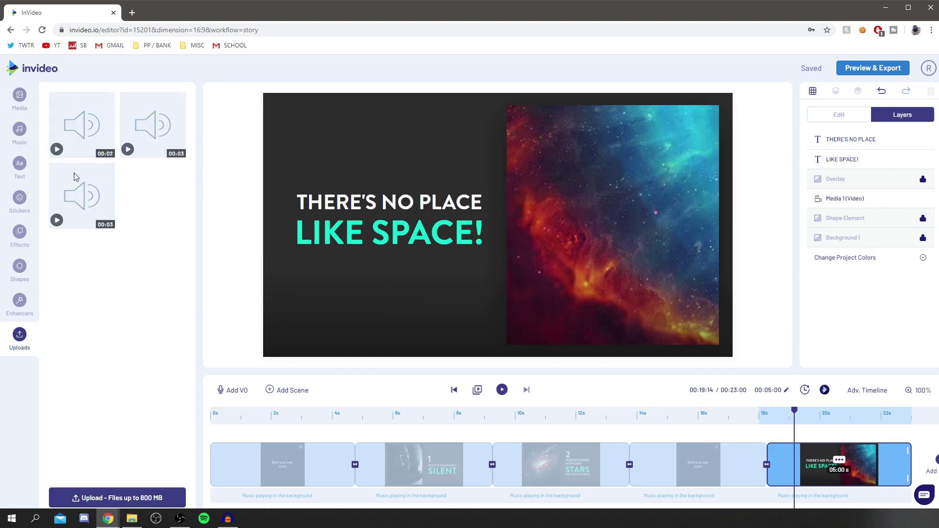
mouse_move(87, 203)
click(104, 172)
mouse_move(71, 152)
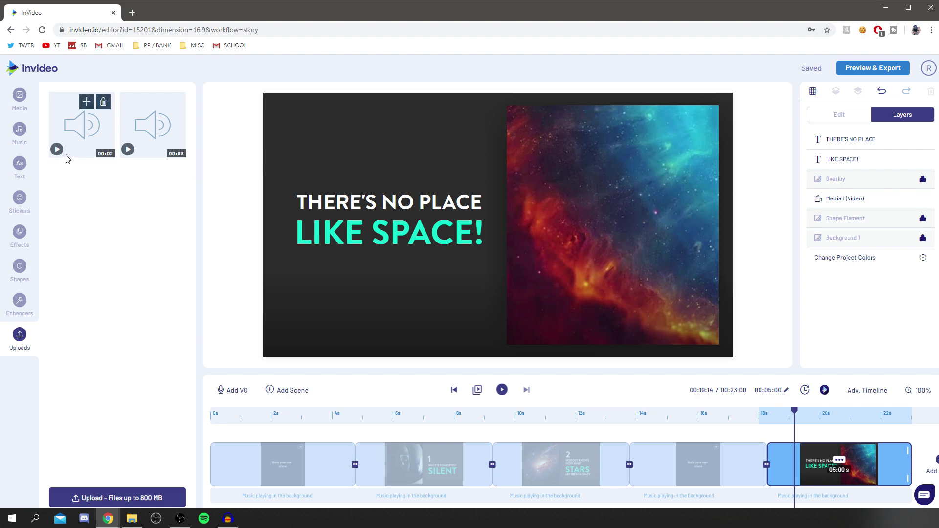
click(100, 103)
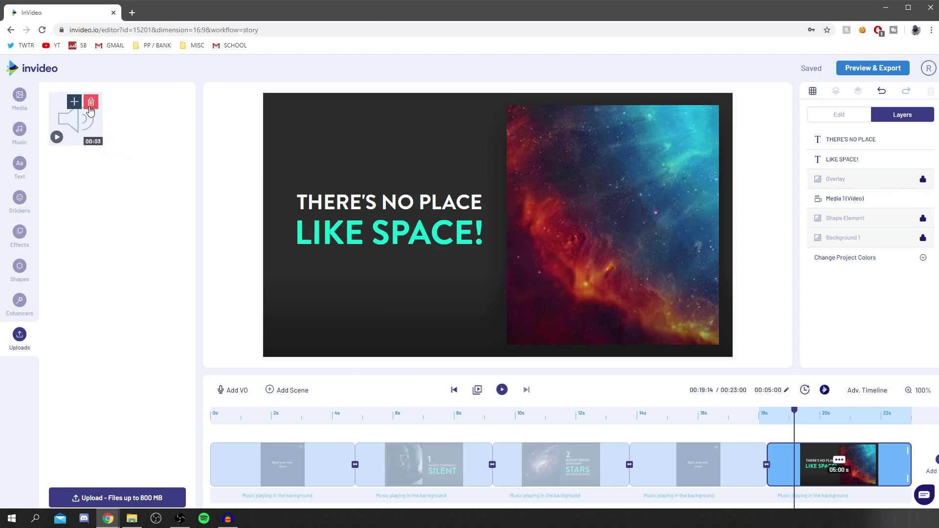
click(98, 102)
click(22, 106)
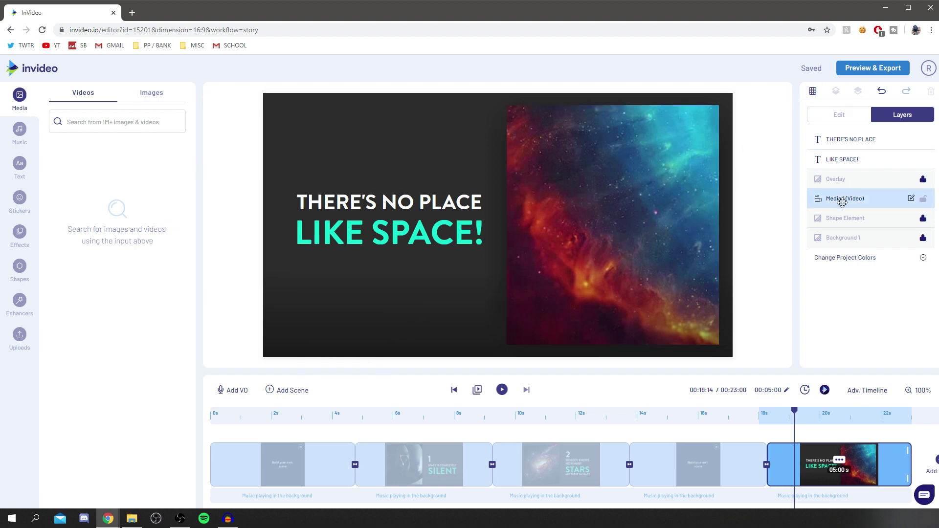
In the opening title scene, retype the second title line as 'ABOUT SPACE'
click(282, 414)
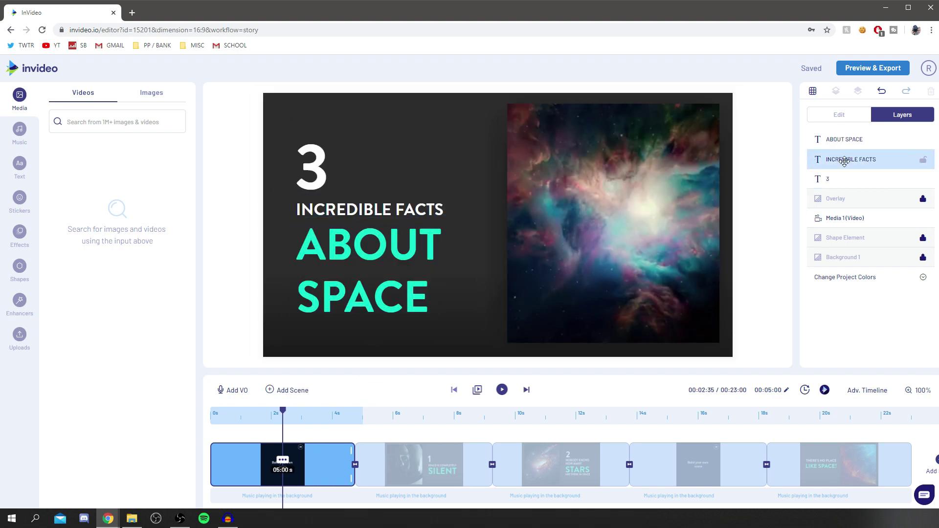
click(852, 219)
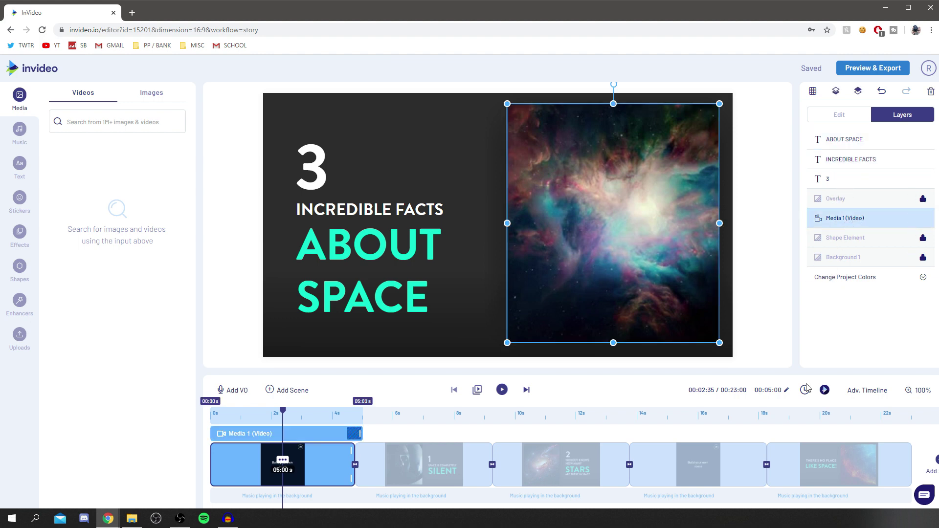
click(875, 141)
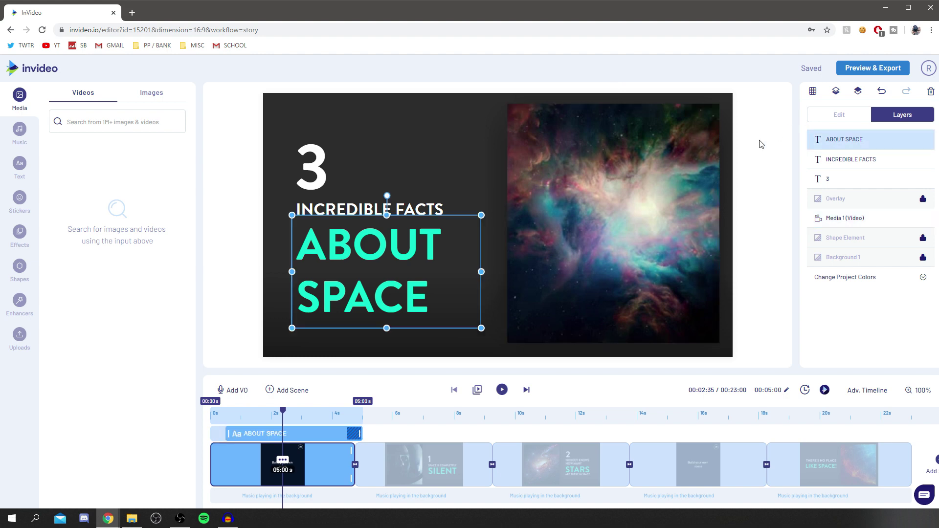
click(415, 262)
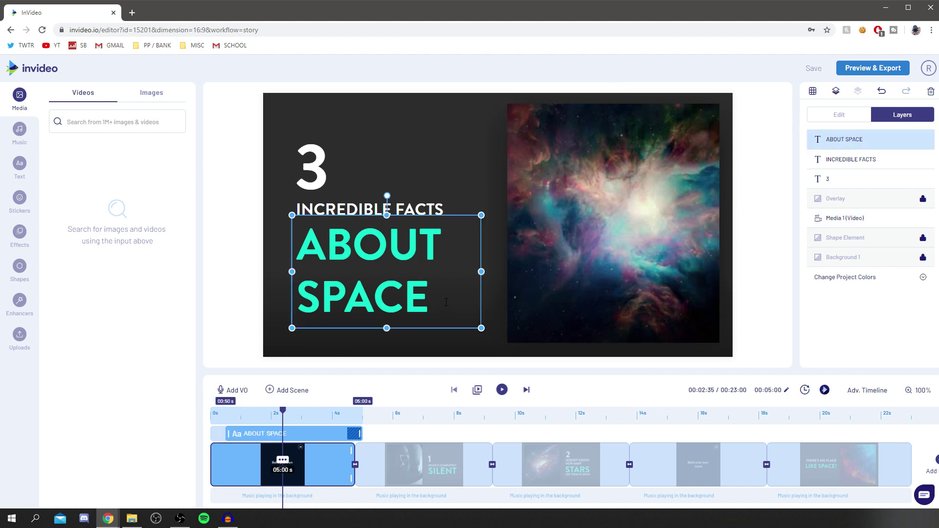
drag(448, 305, 303, 229)
key(BackSpace)
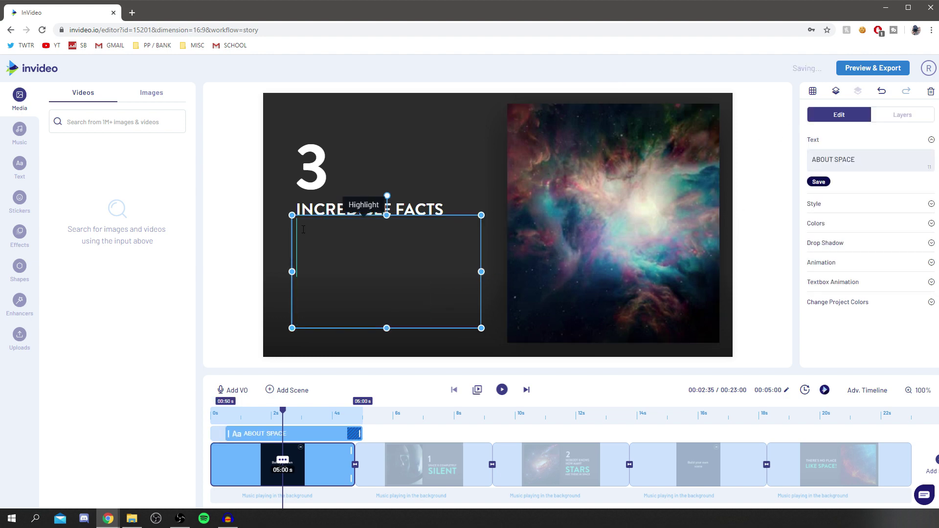
text(ABOUT YOUTUBE)
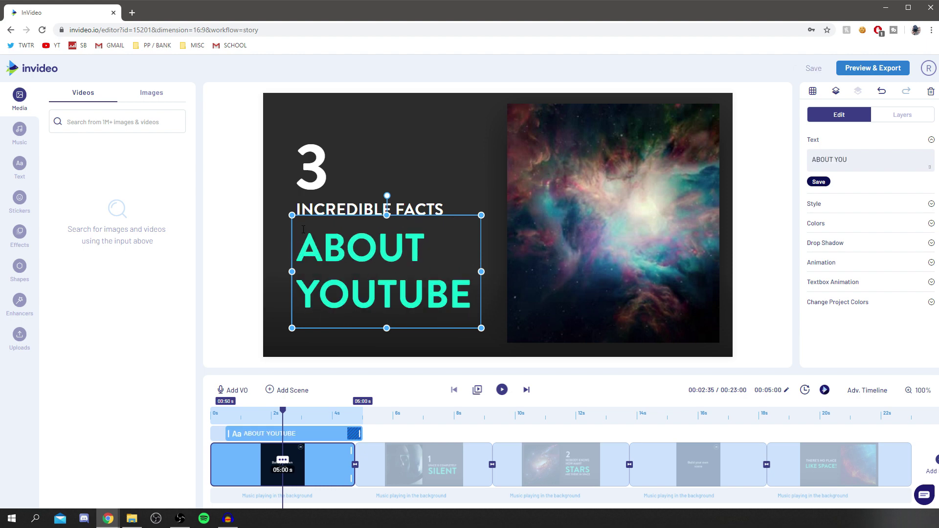
key(BackSpace)
key(BackSpace)
key(BackSpace)
key(BackSpace)
key(BackSpace)
key(BackSpace)
key(BackSpace)
text(SPACE)
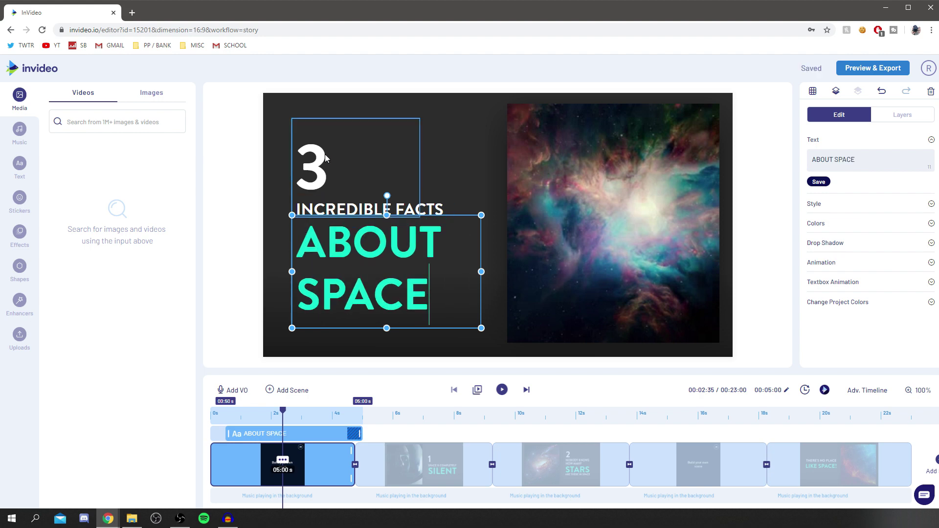
Replace the title number 3 with 5, deselect, and rewind within the scene
click(325, 157)
click(325, 158)
key(BackSpace)
text(5)
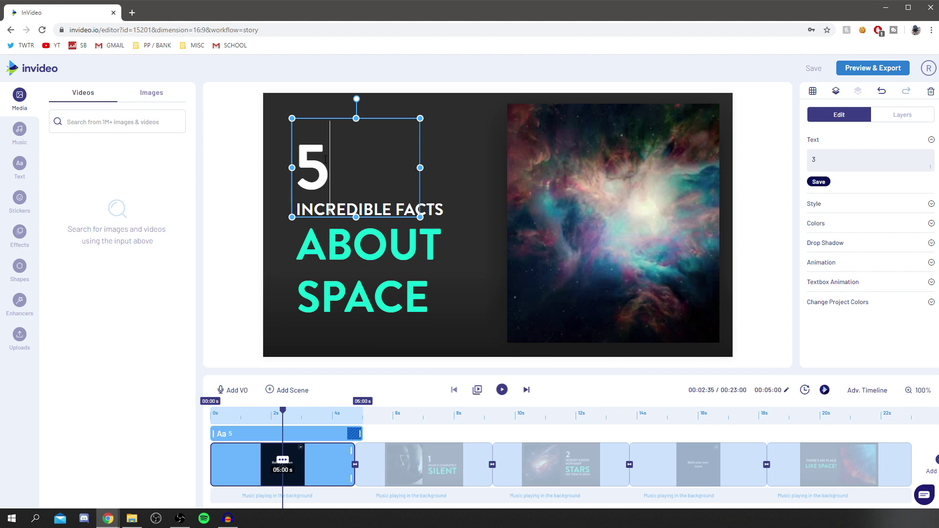
click(252, 271)
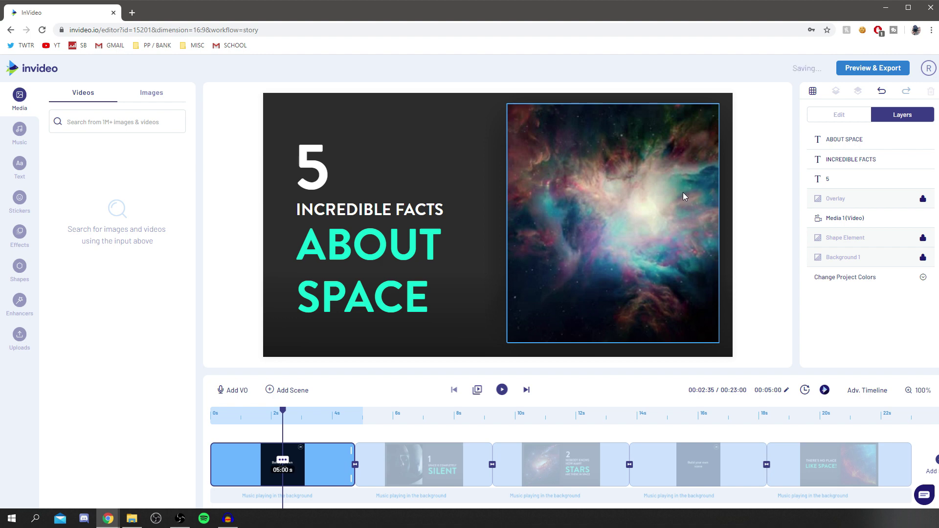
drag(281, 415, 269, 389)
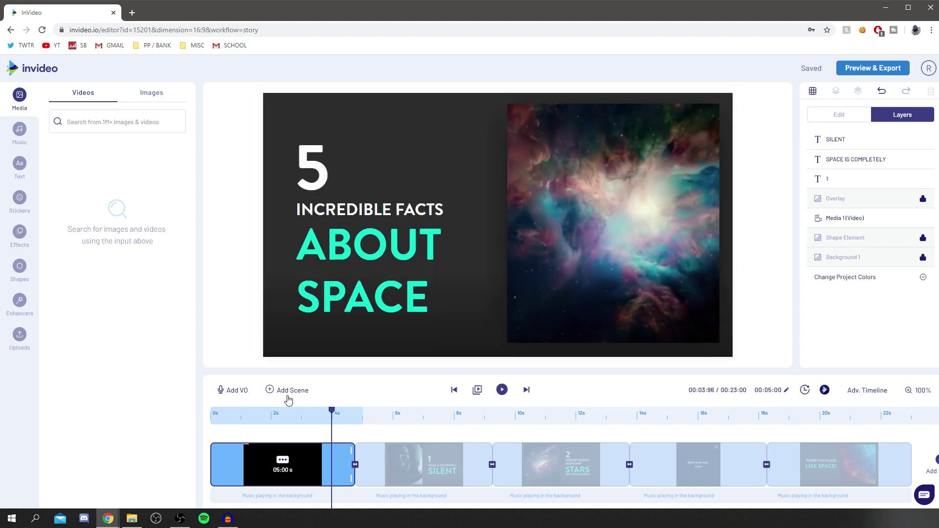
Insert a 'There's No Place Like Space!' scene after the title, then scrub the preview in Media
click(287, 390)
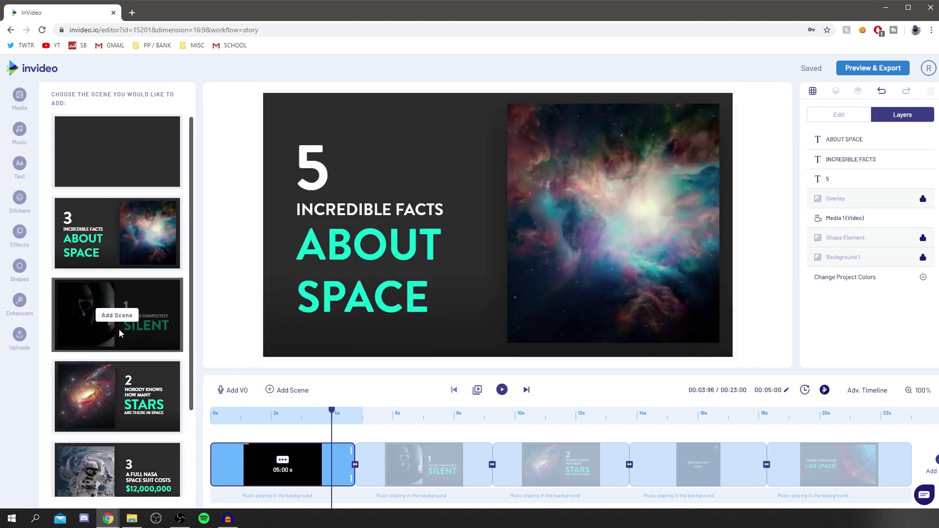
click(118, 316)
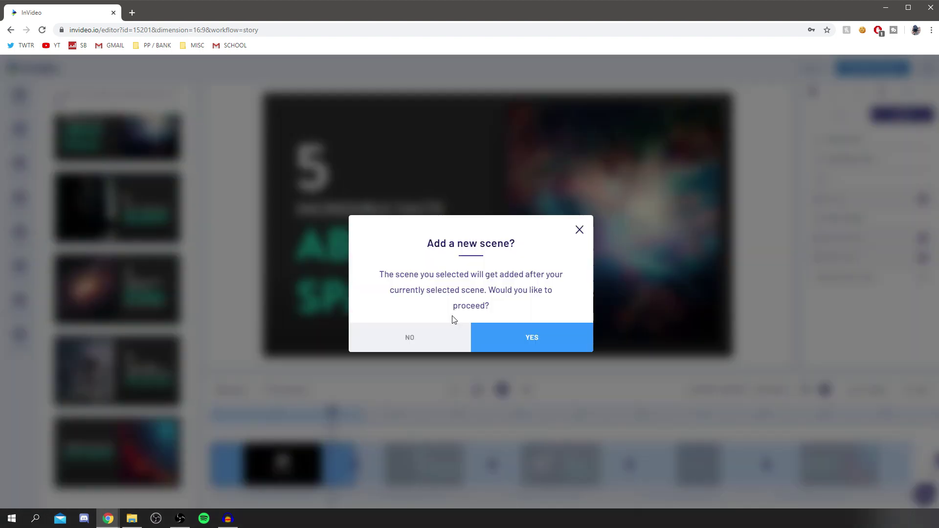
click(536, 337)
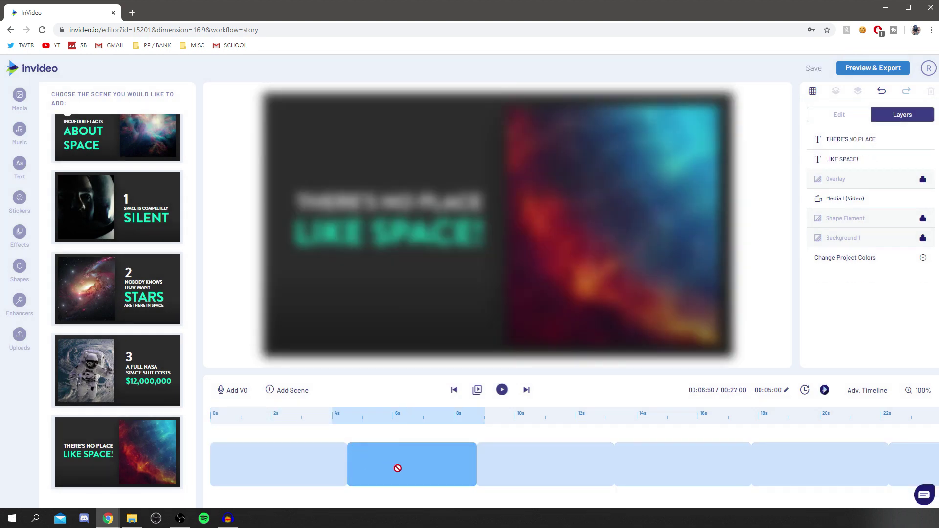
drag(409, 415, 285, 421)
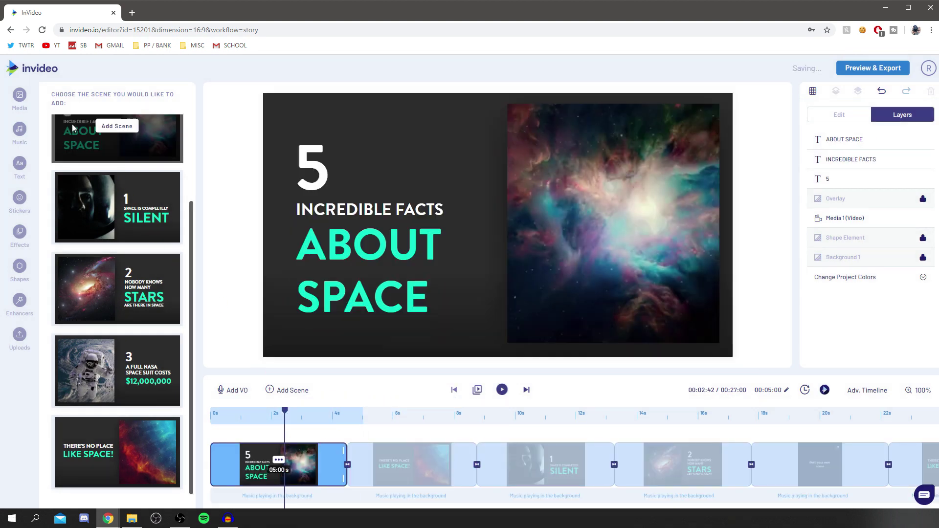
click(8, 101)
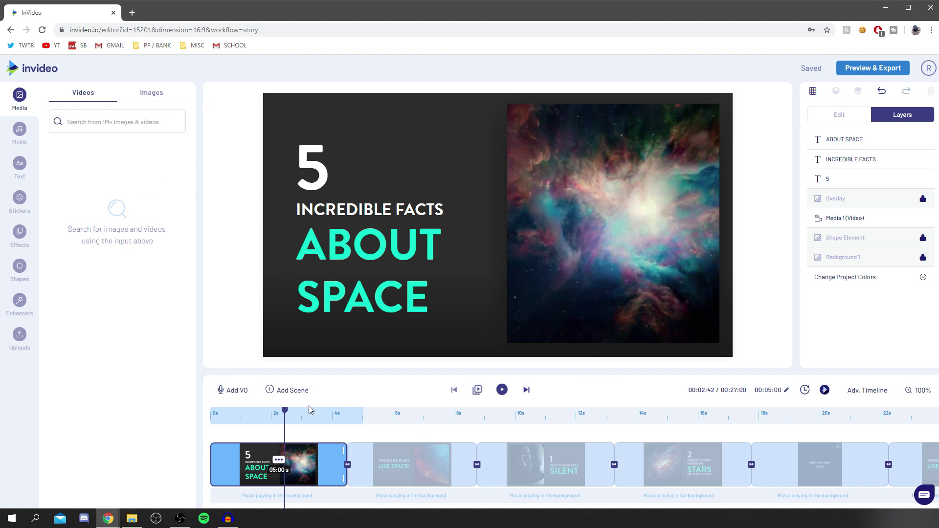
drag(285, 411, 224, 411)
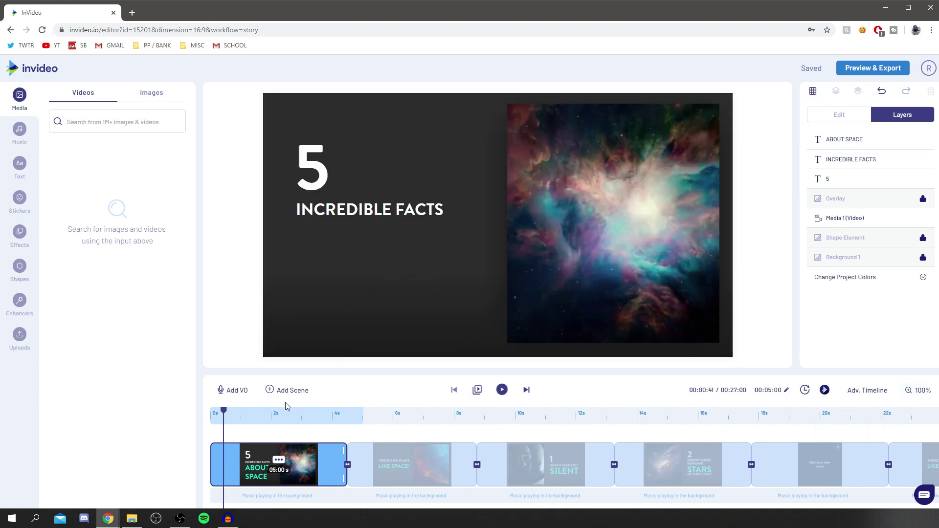
Record a voiceover for the title scene with all other audio muted
click(235, 397)
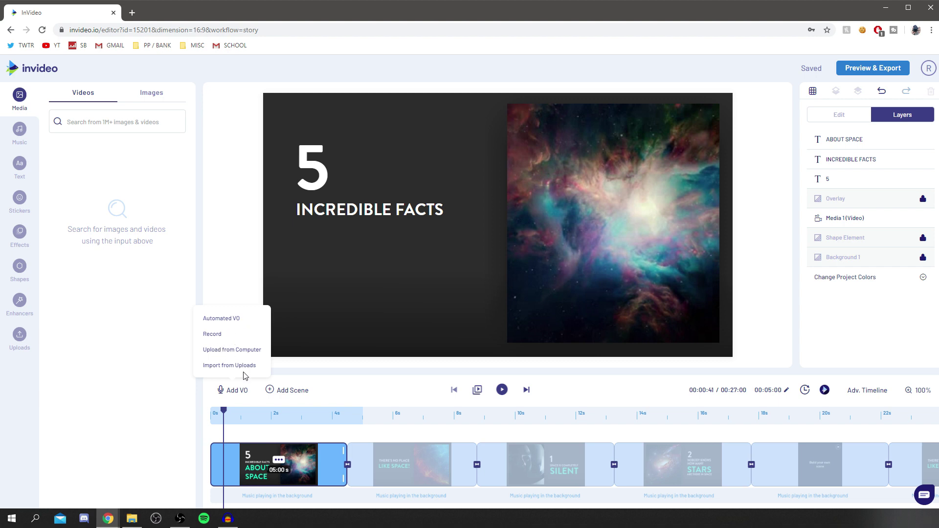
click(221, 334)
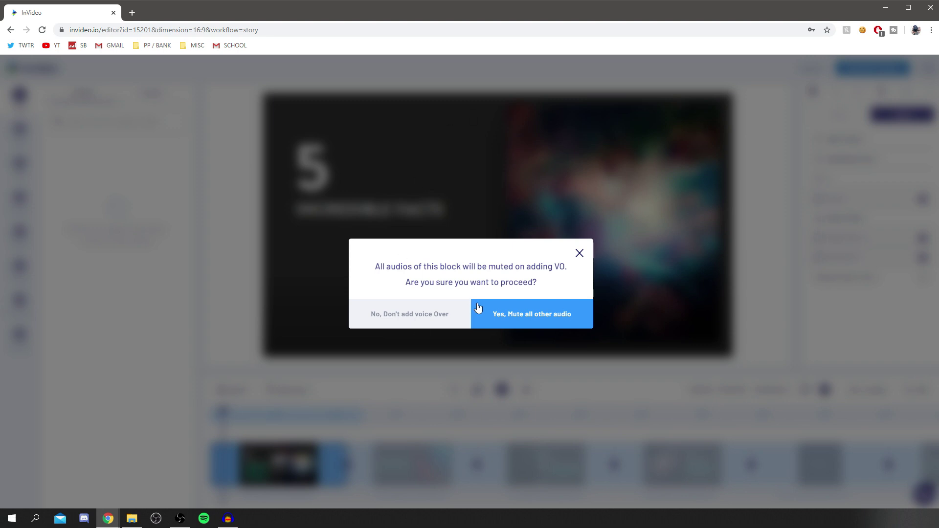
click(534, 312)
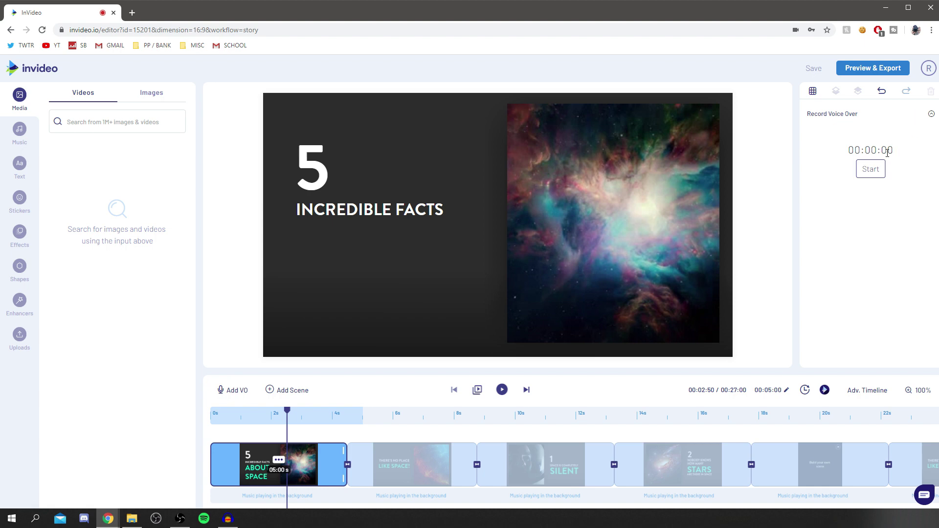
click(878, 169)
click(862, 169)
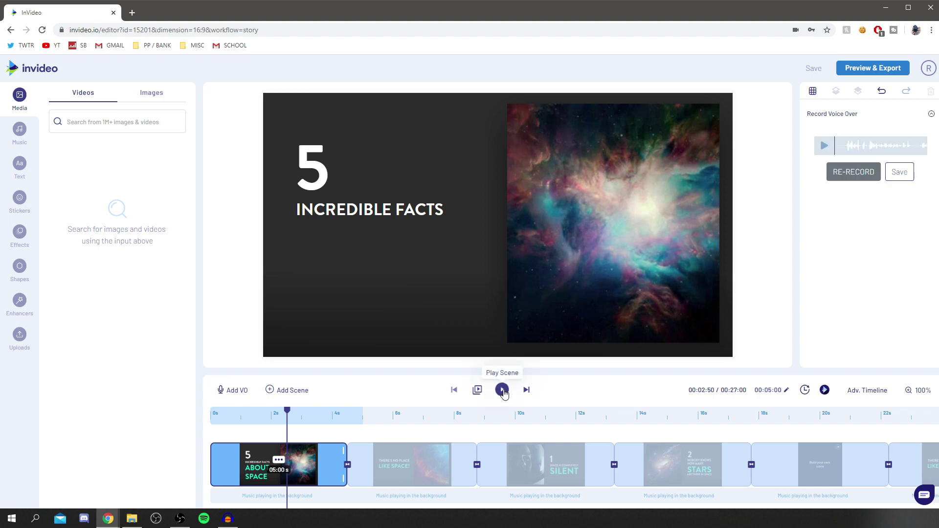
Play back the recorded voiceover and save it to the scene as My-VO-1
click(901, 173)
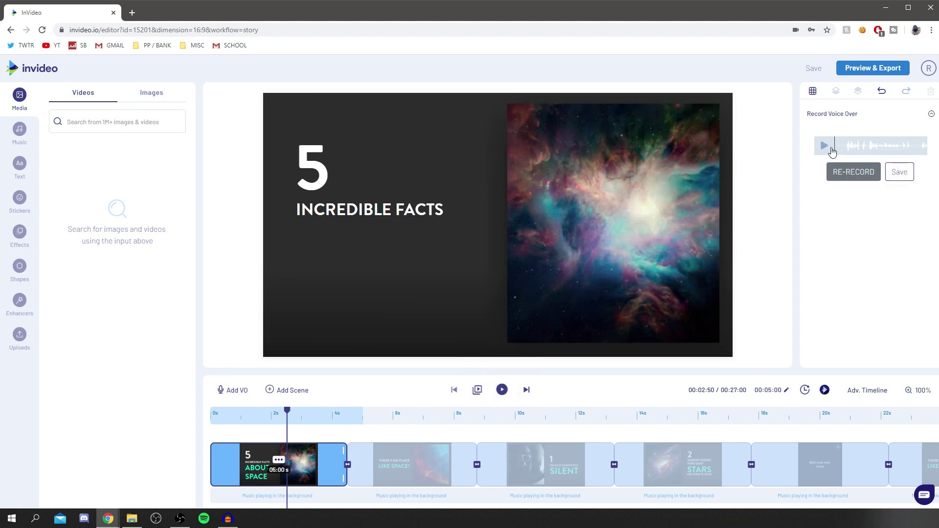
key(XF86AudioRaiseVolume)
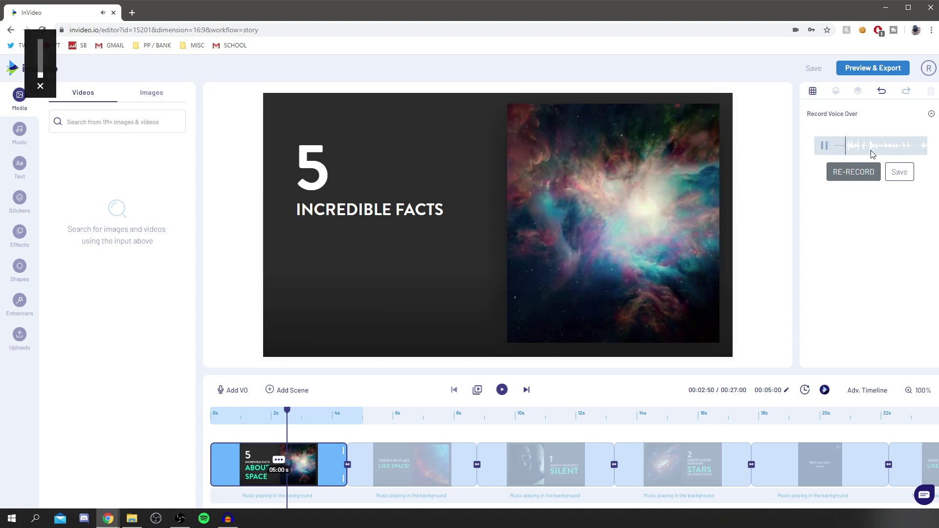
click(911, 147)
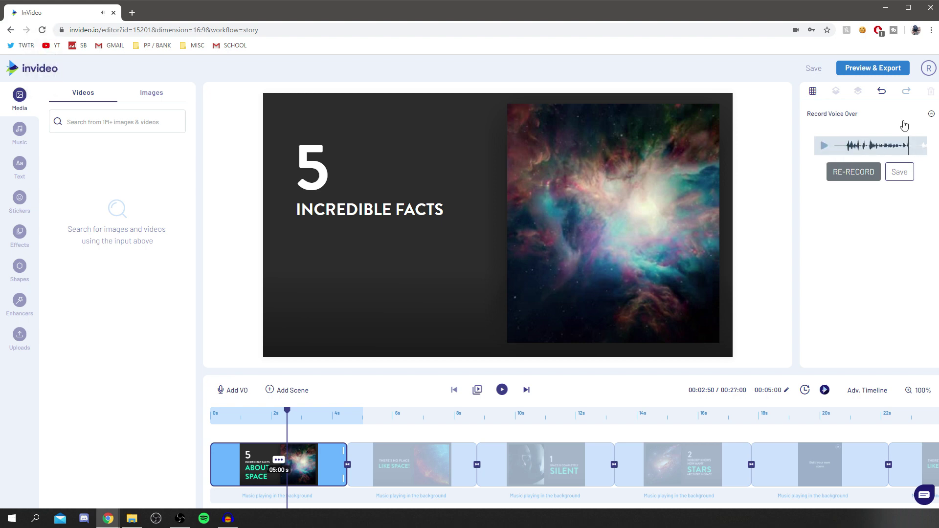
click(920, 148)
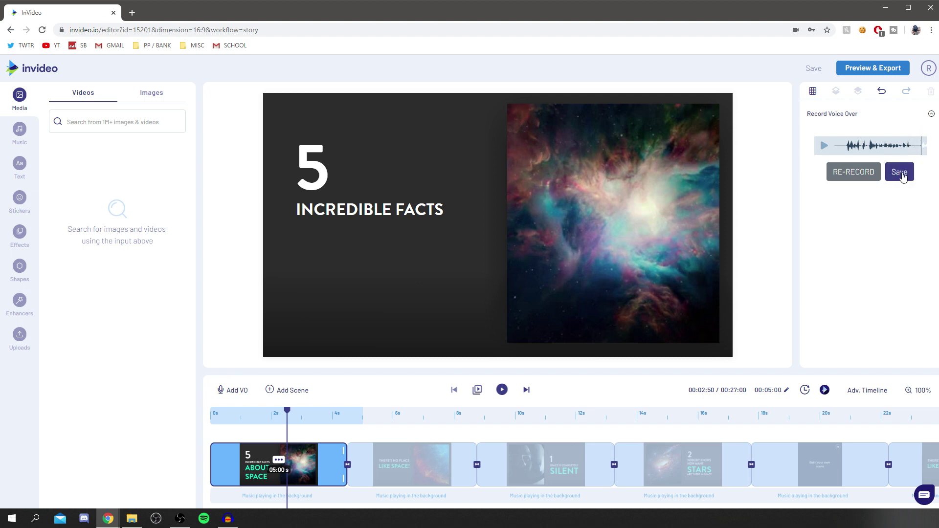
click(903, 173)
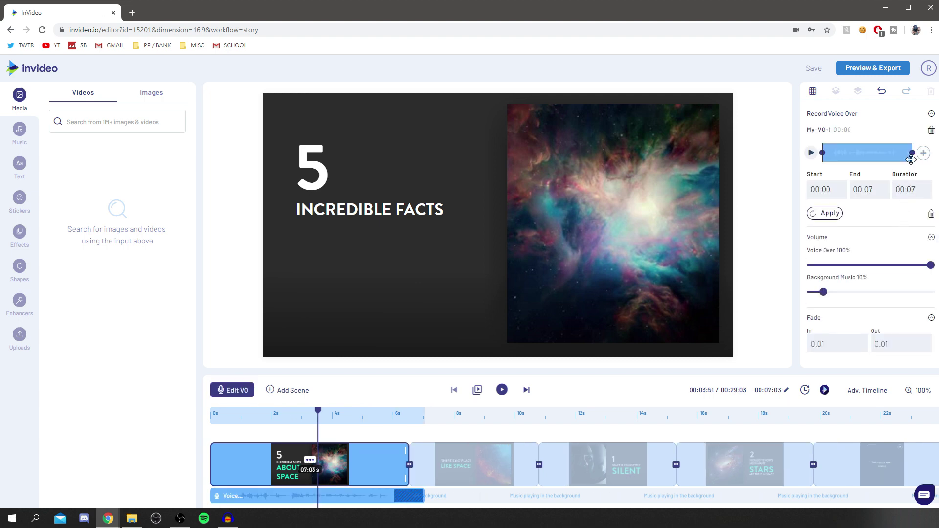
Trim My-VO-1 to 00:00–00:05, apply it, and play the title scene to check
drag(913, 153, 909, 153)
drag(912, 154, 894, 159)
click(825, 213)
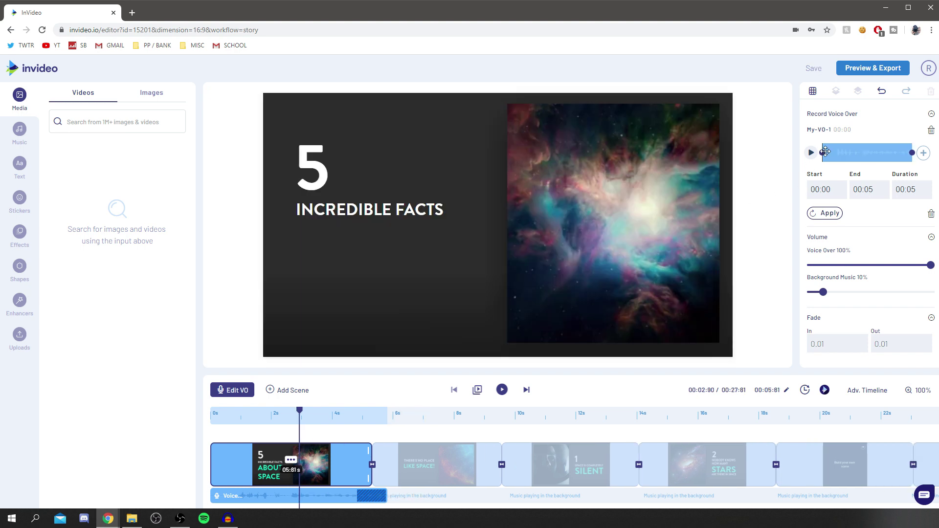
drag(824, 152, 832, 153)
click(831, 213)
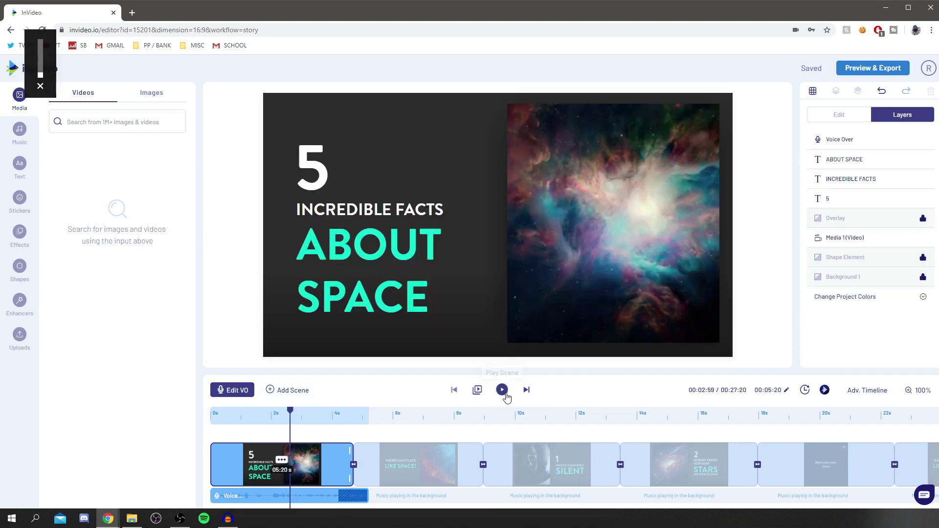
click(504, 390)
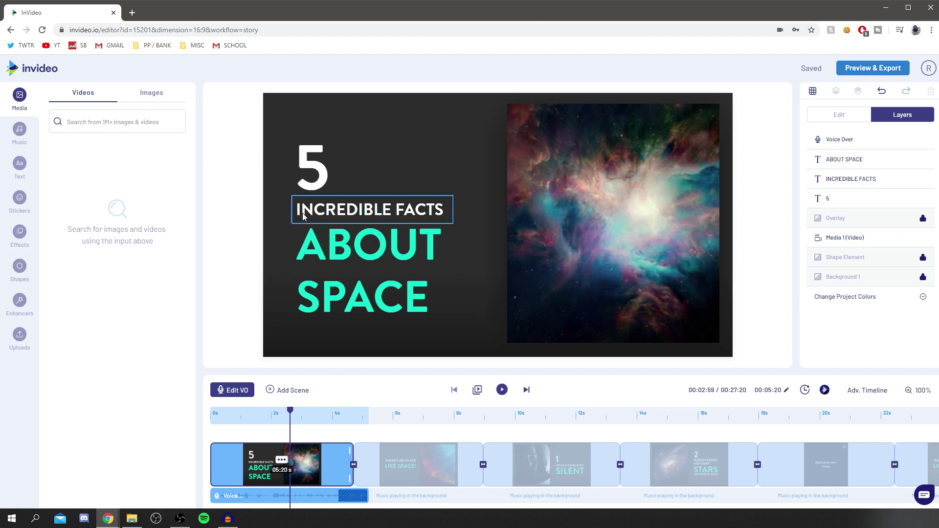
Search the stock videos for 'Dog' and preview the first result
click(111, 129)
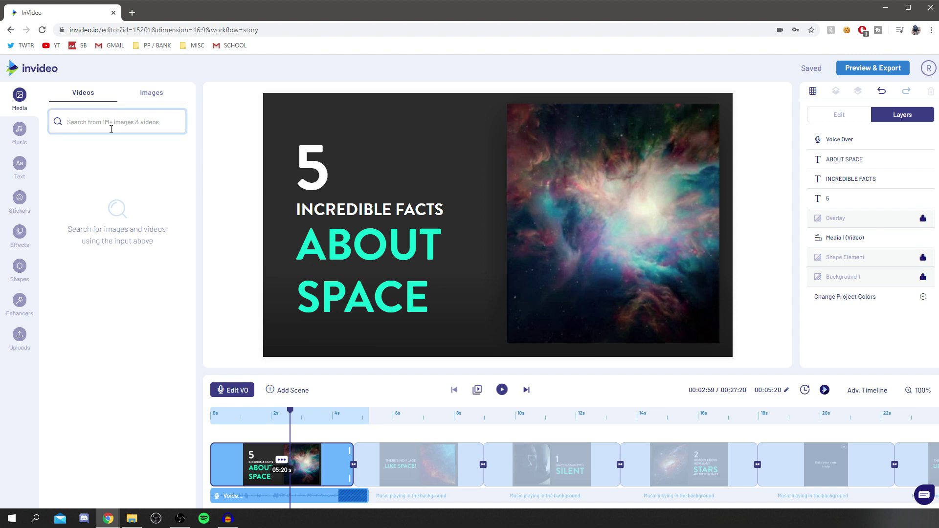
text(Dog)
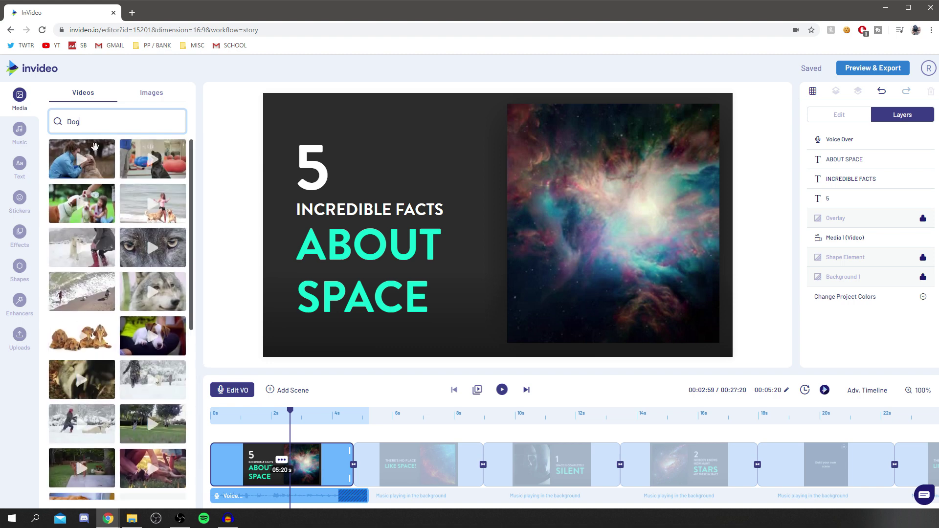
click(89, 171)
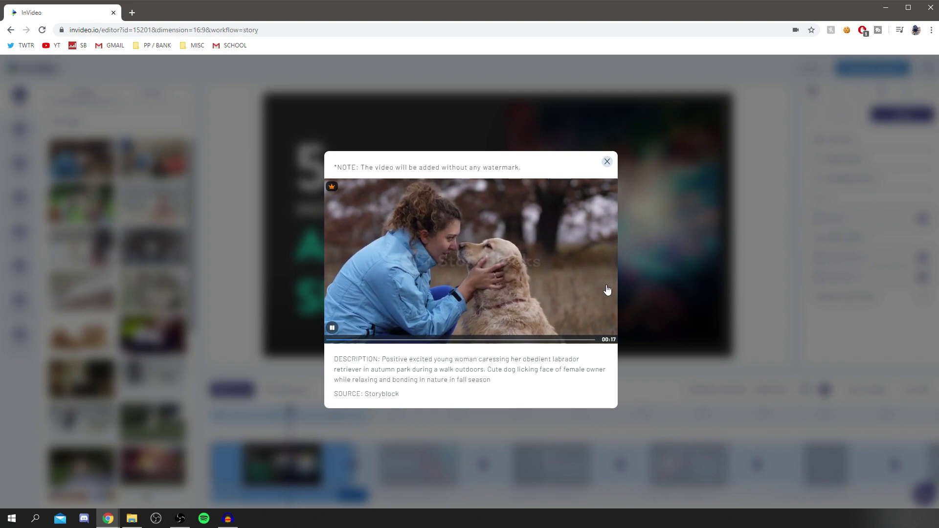
click(344, 427)
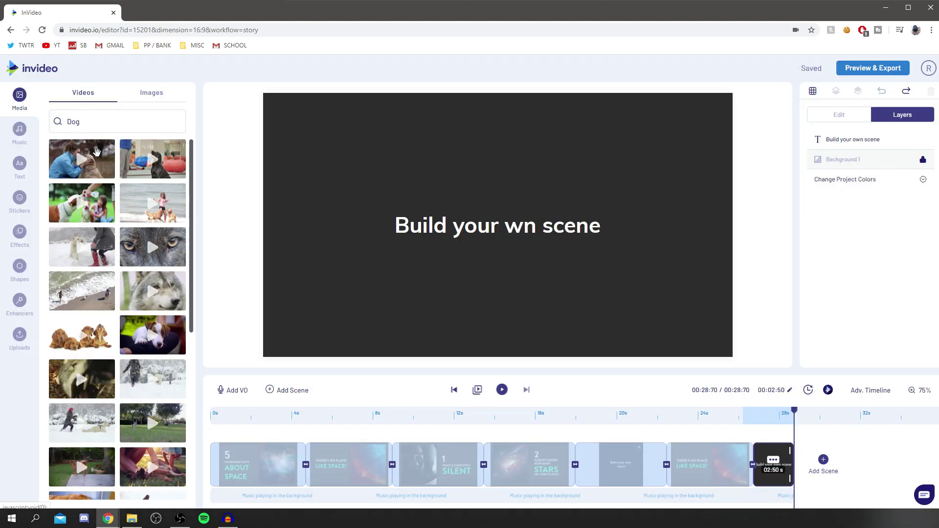
Add the woman-and-dog clip to the final scene, trimmed to 00:03:72
drag(93, 171, 481, 161)
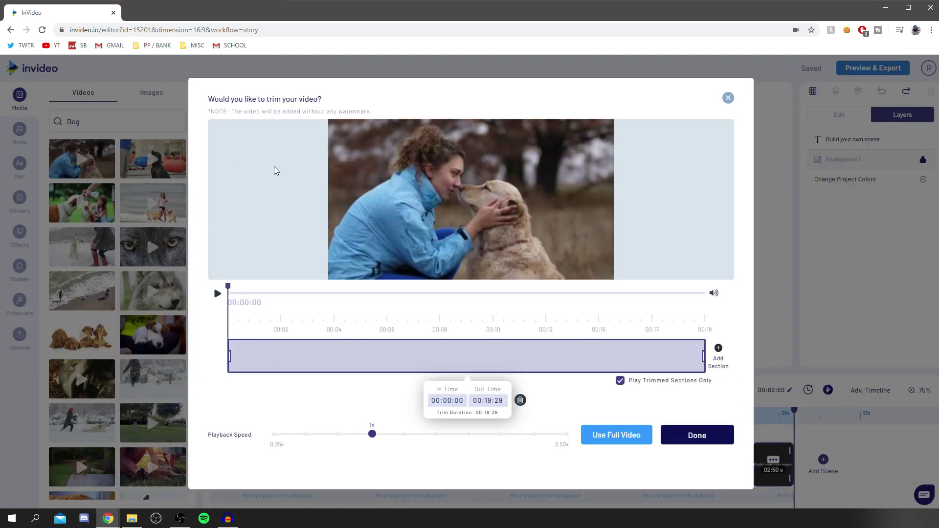
drag(705, 355, 322, 352)
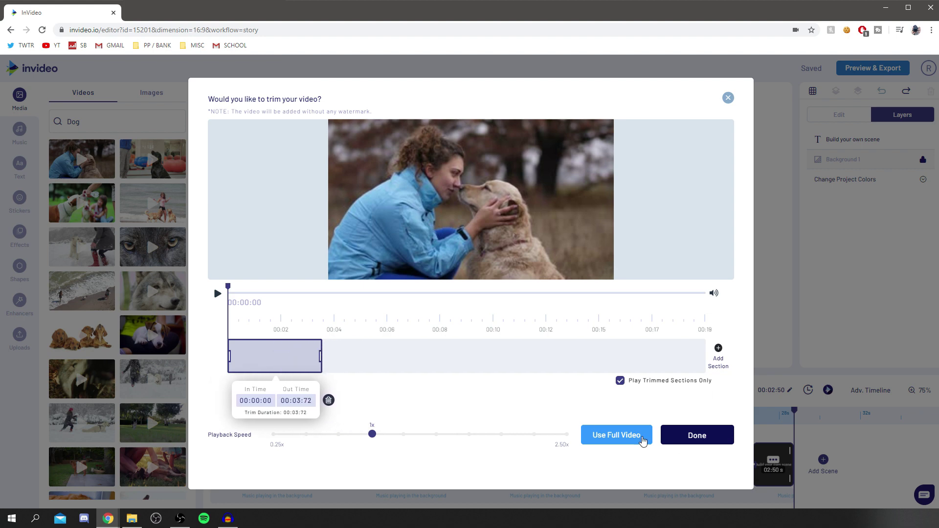
click(731, 446)
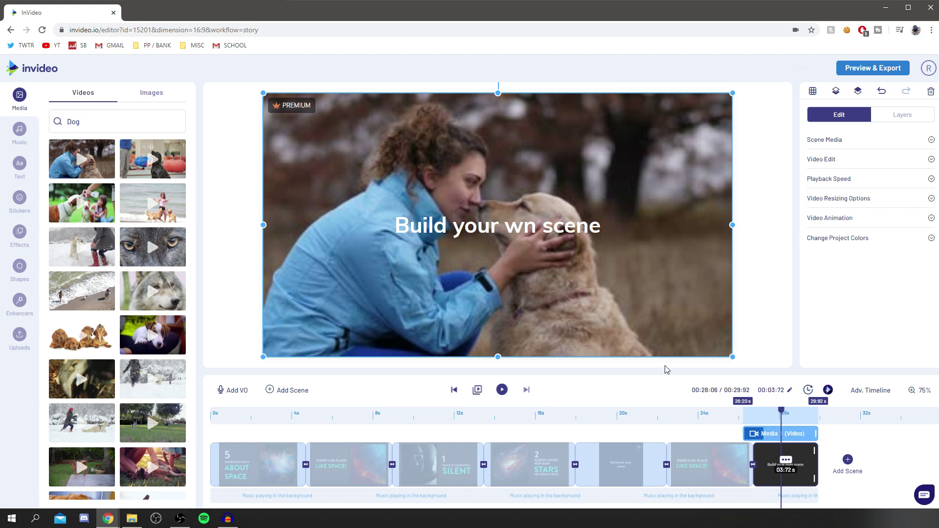
Zoom the timeline to 50% and browse dog images, toggling Include Copyrighted Images on then off
click(920, 390)
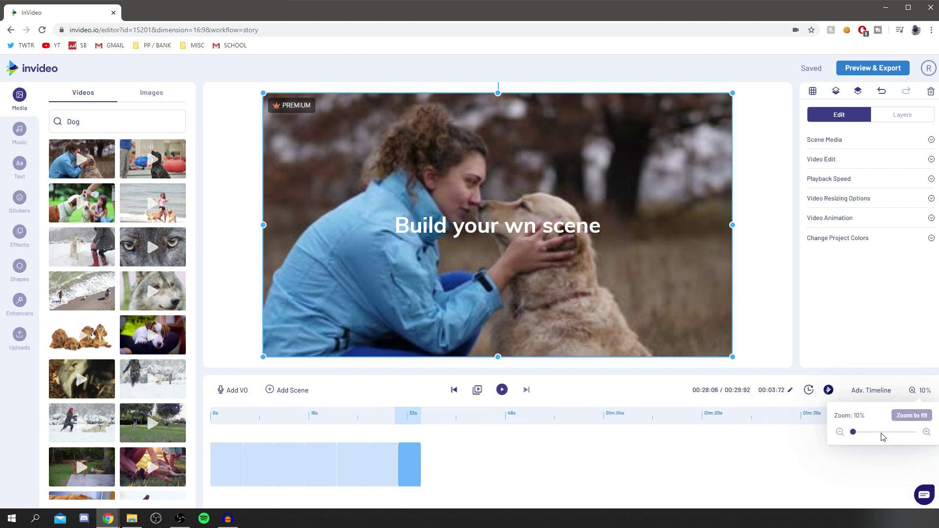
drag(853, 434, 868, 433)
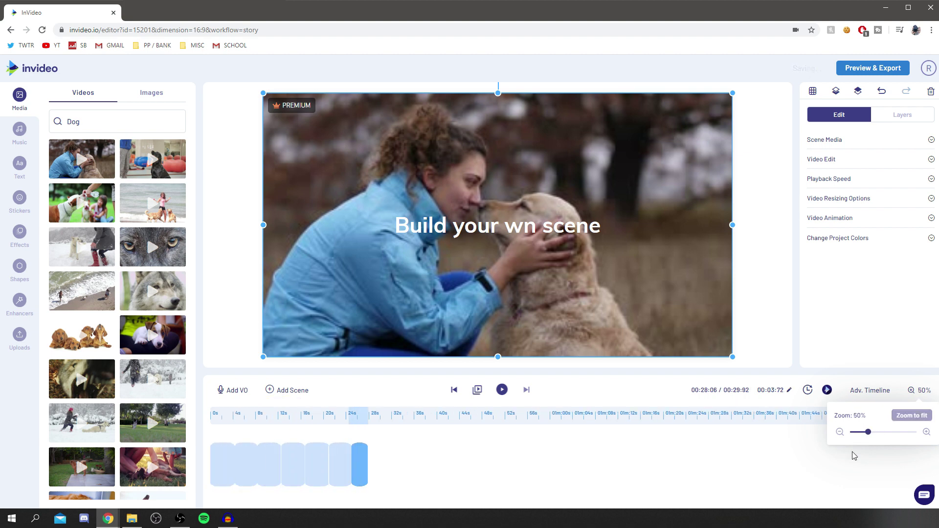
click(151, 96)
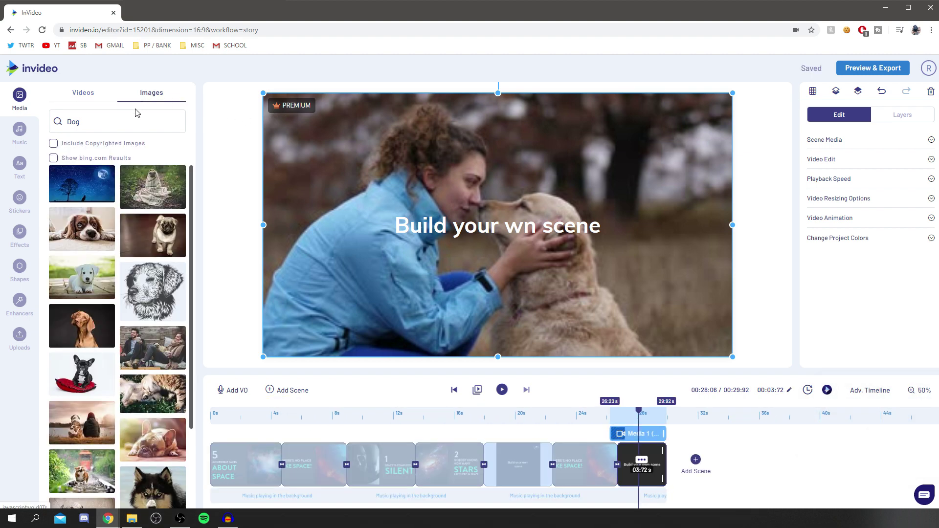
click(74, 145)
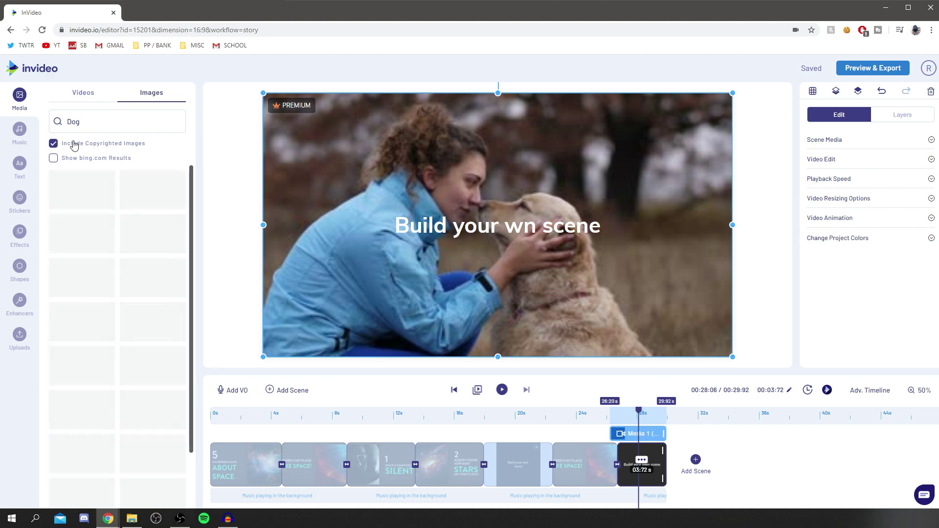
click(74, 146)
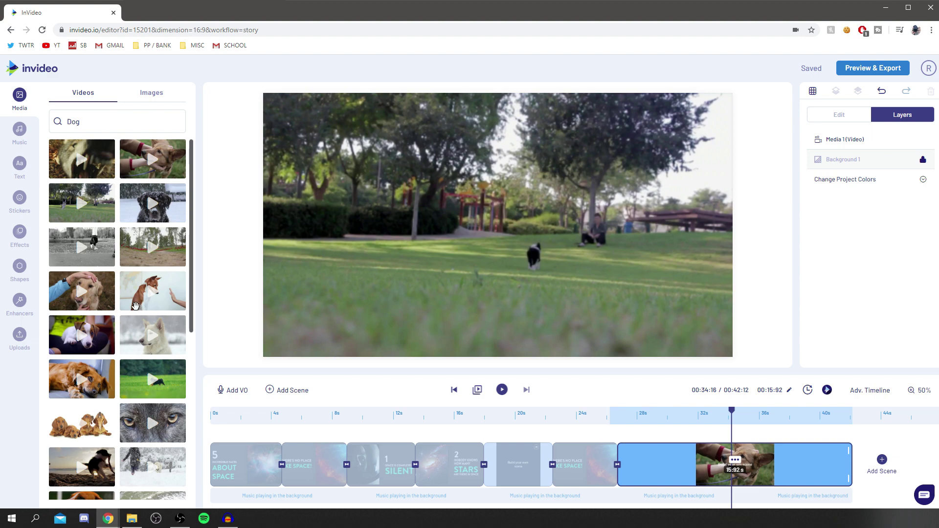
Replace the final scene's clip with the basenji video trimmed to 00:03:40, then preview from the earlier scene
drag(135, 306, 407, 308)
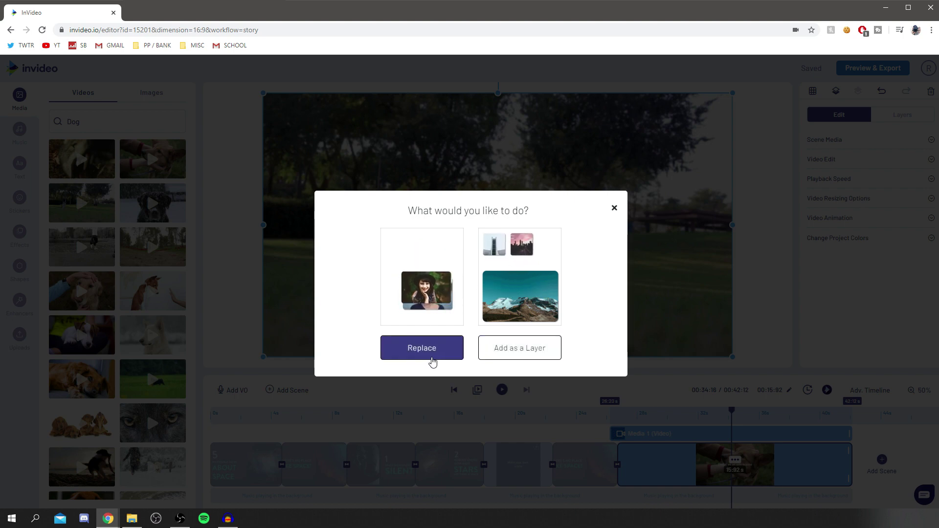
click(431, 357)
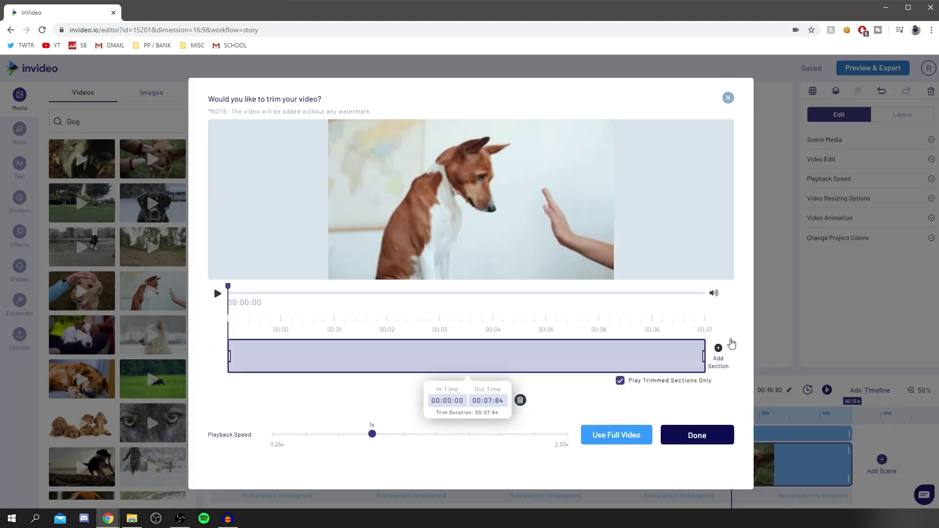
drag(699, 353, 437, 341)
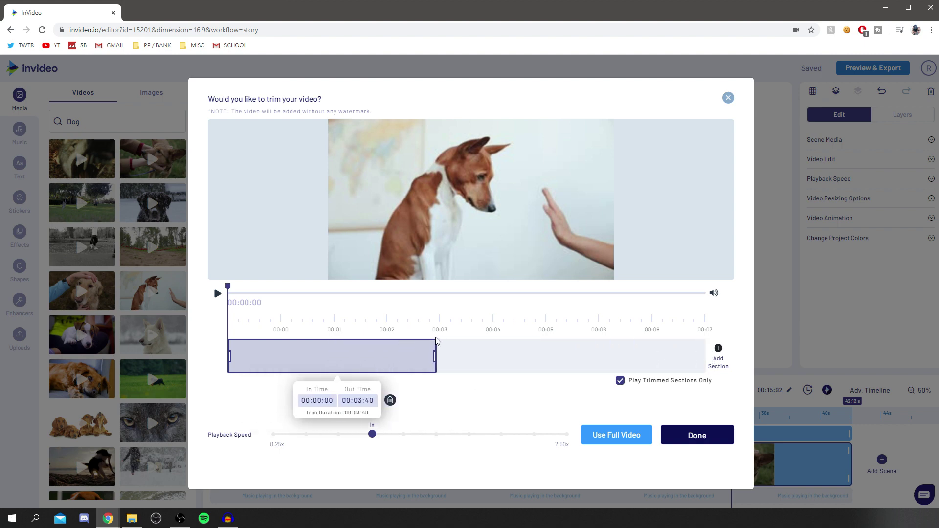
click(713, 436)
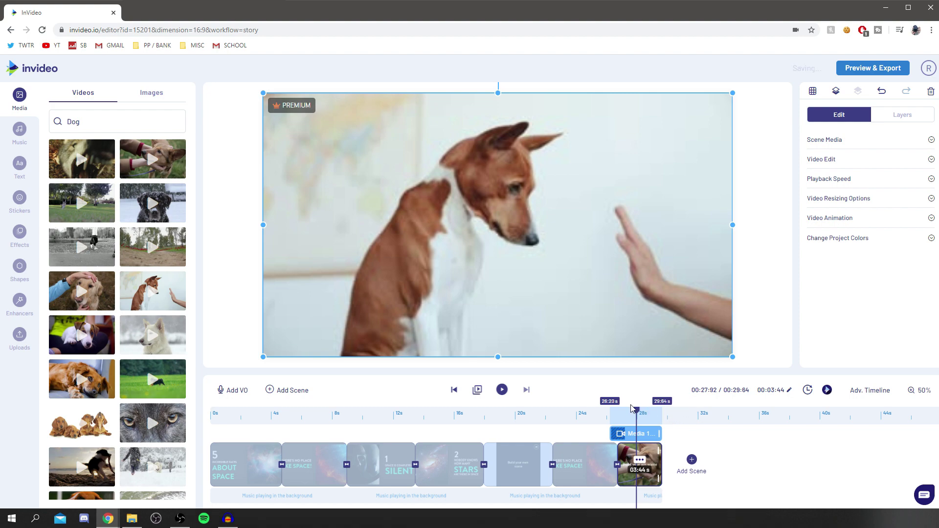
drag(639, 414, 597, 413)
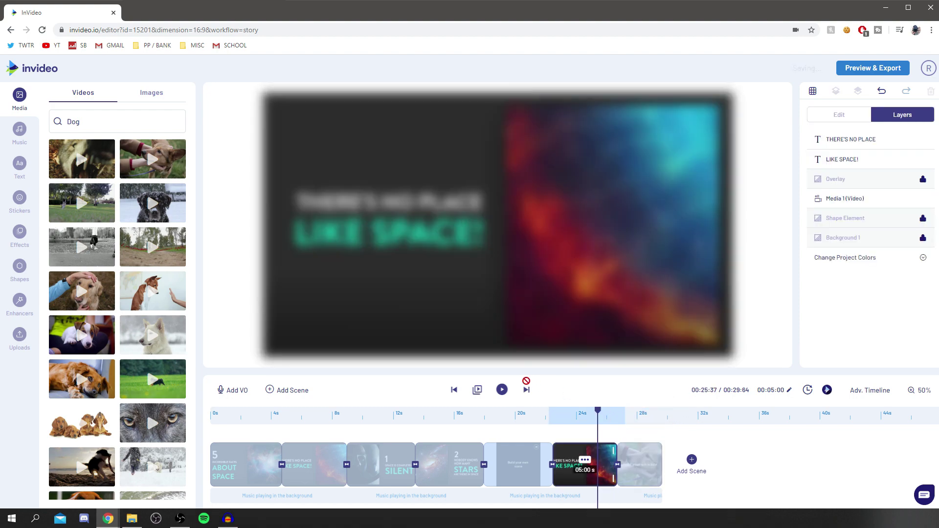
click(502, 389)
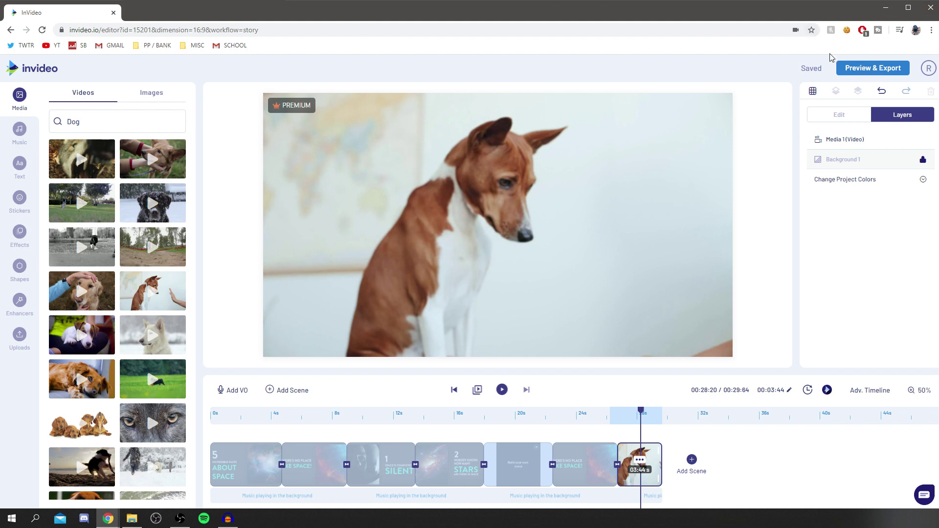
Preview the full 29:84 video, skipping ahead to the ending, then export it
click(900, 72)
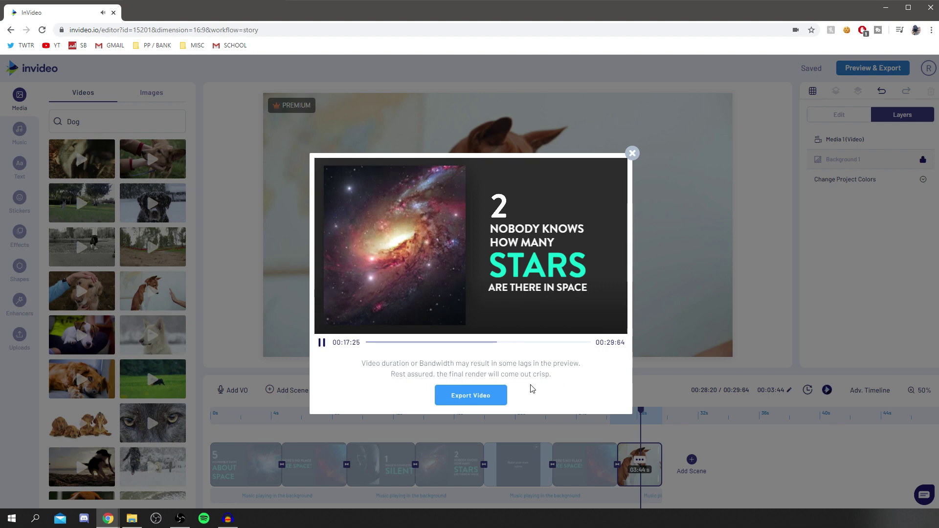
click(553, 350)
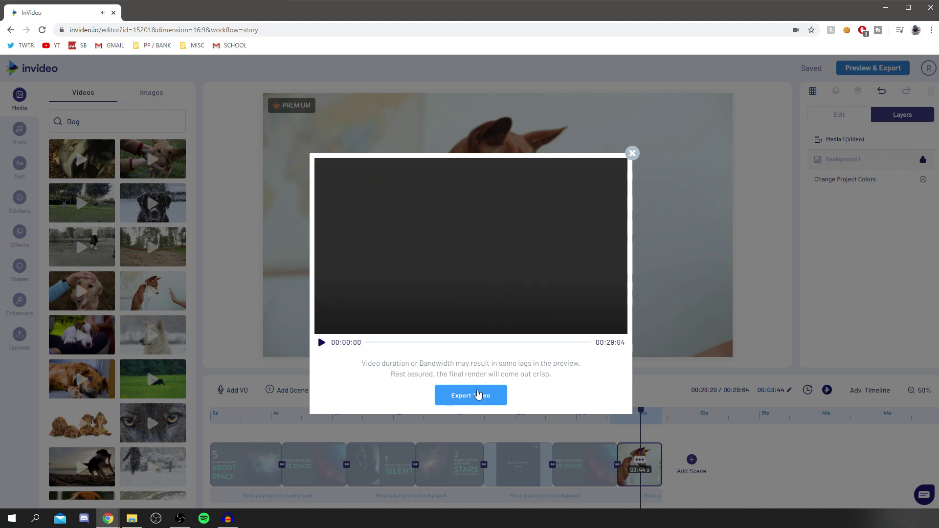
click(479, 394)
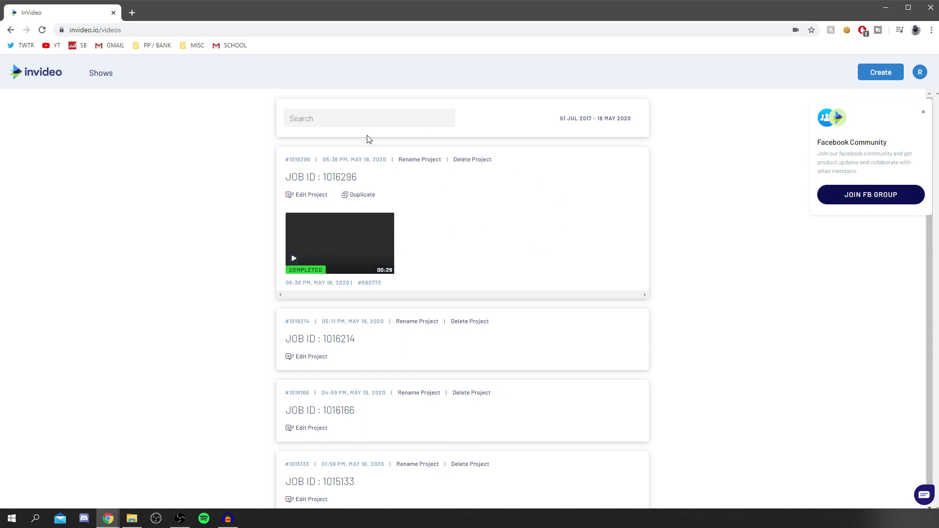
Download the completed video as an mp4 and open the downloaded file
mouse_move(310, 231)
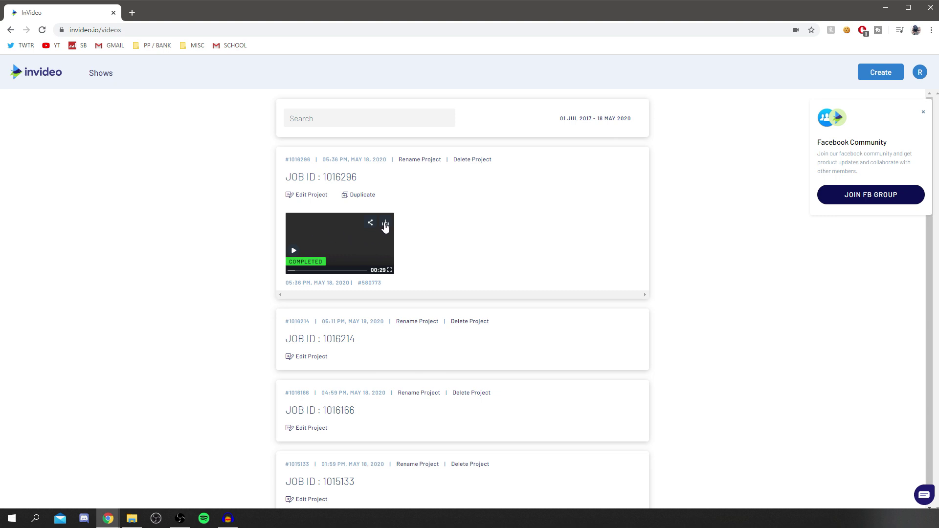
click(386, 225)
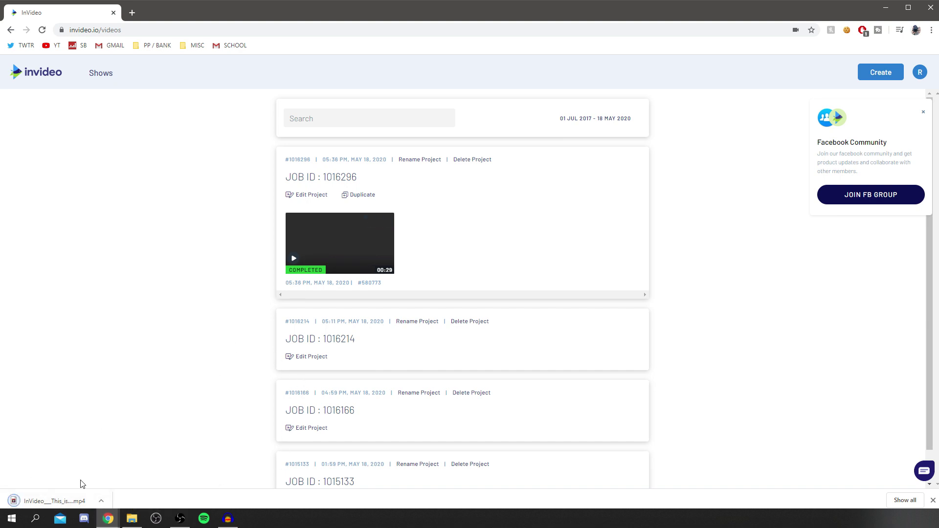
click(61, 503)
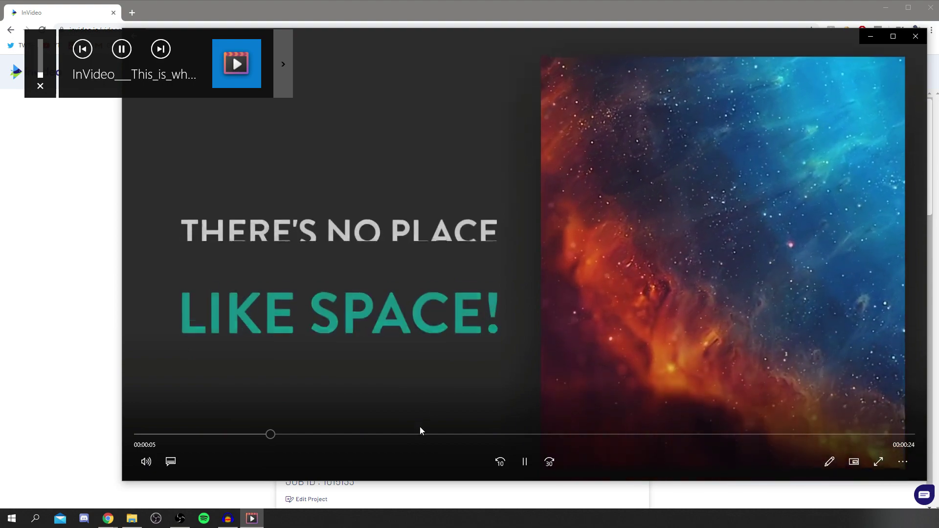
Skip through the mp4 to the closing dog clip, then close Movies & TV
drag(420, 430, 867, 412)
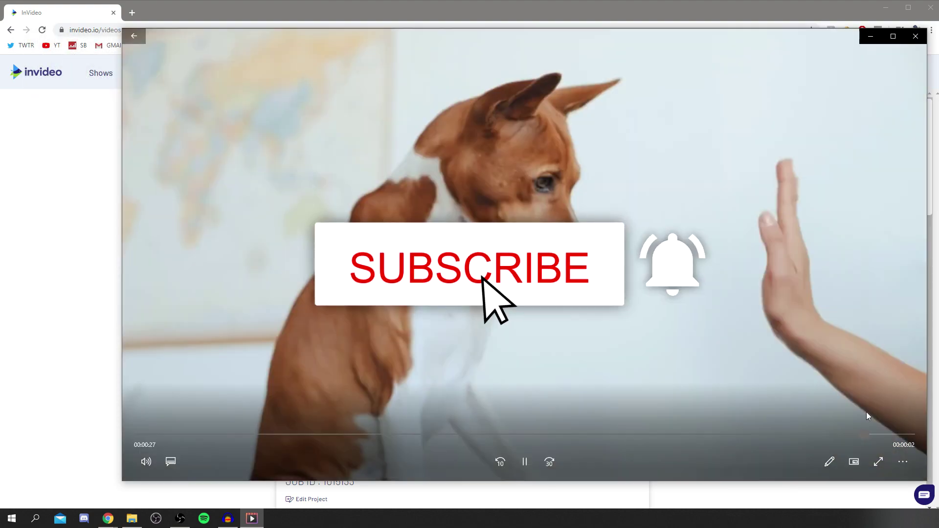
click(915, 35)
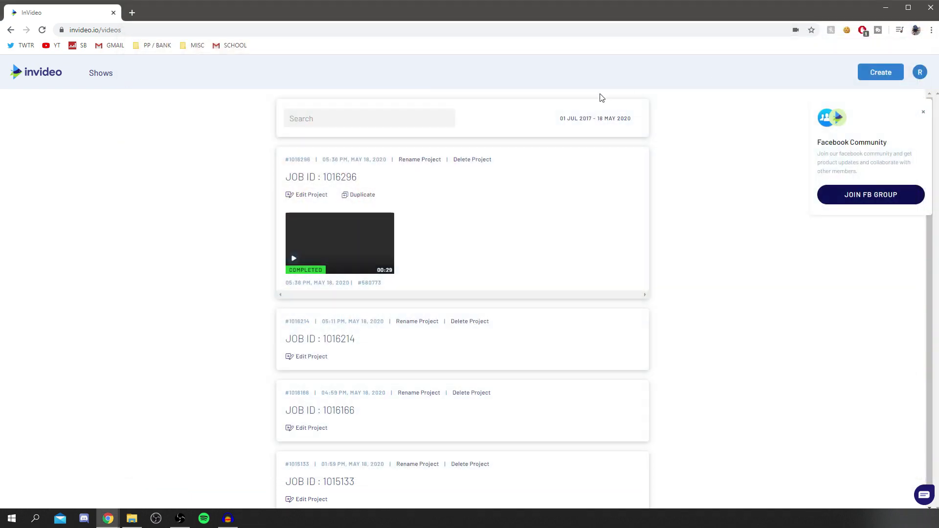